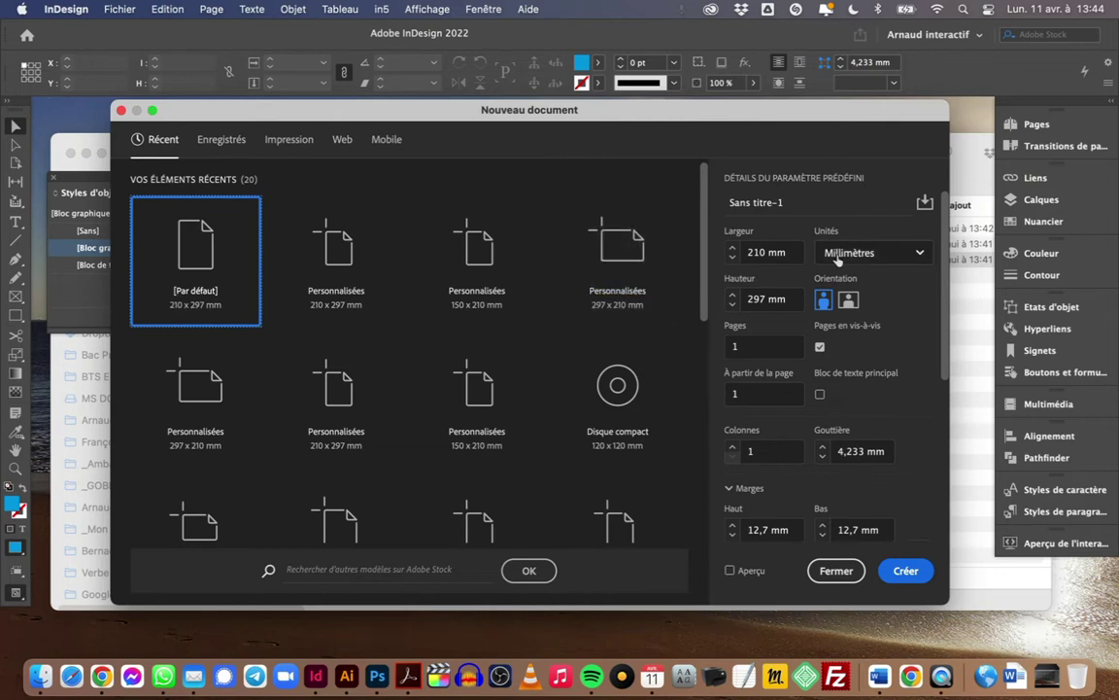
Set the new document to 180 mm wide and 250 mm high with 16 pages.
{"action": "left_click", "coordinate": [794, 252]}
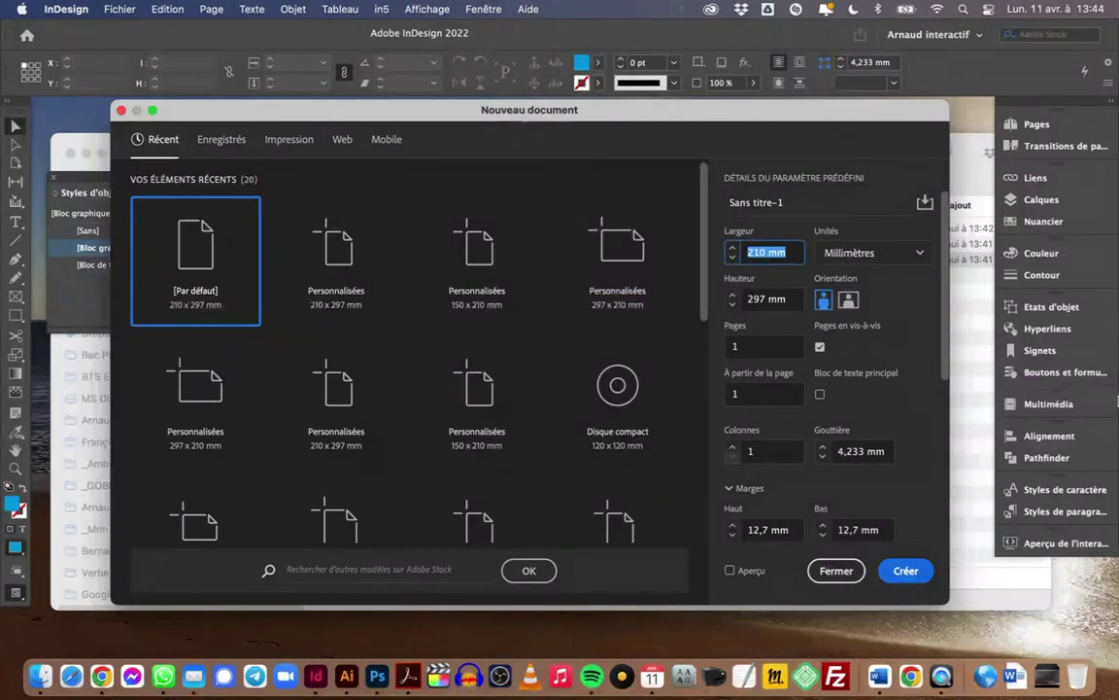
{"action": "type", "text": "180"}
{"action": "key", "text": "Tab"}
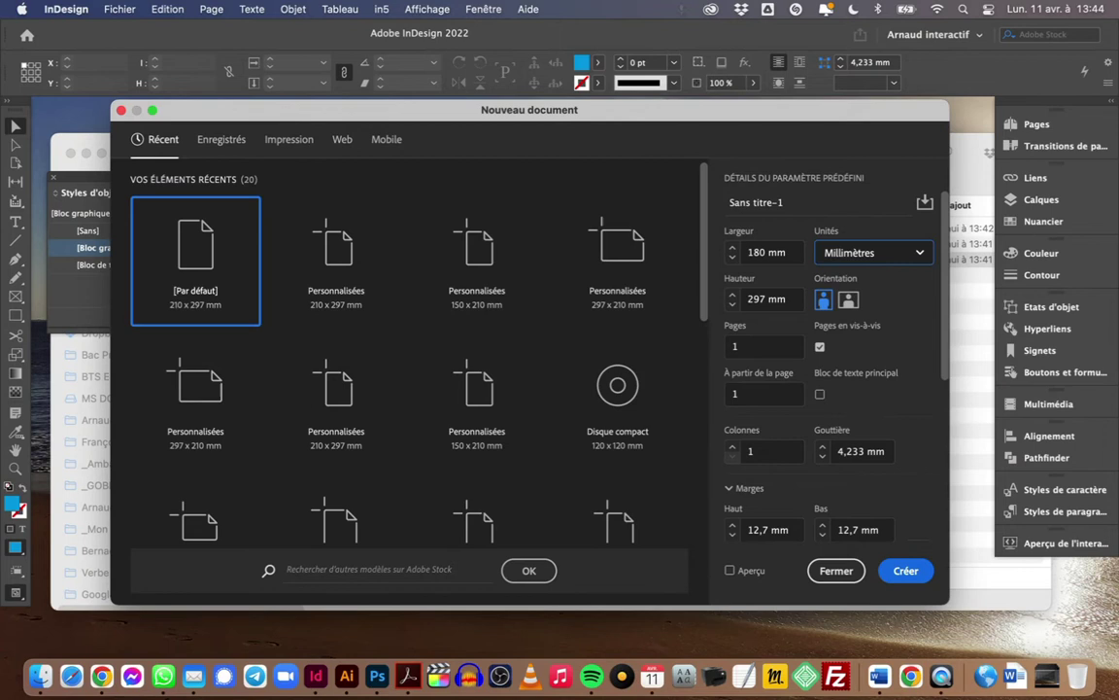
{"action": "type", "text": "250"}
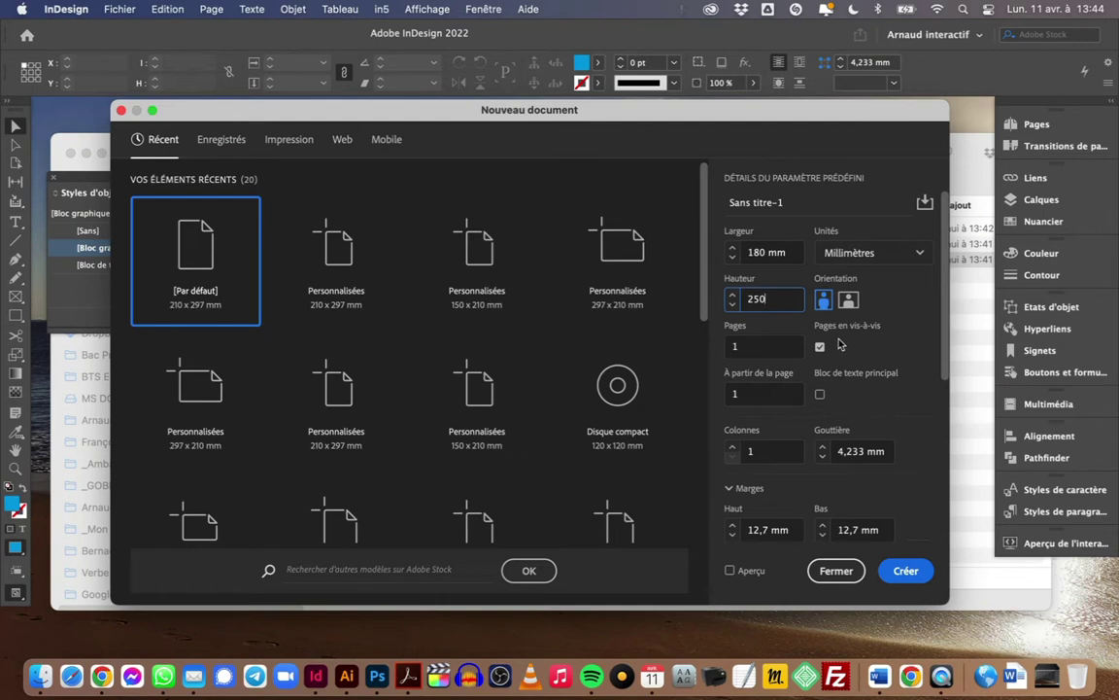
{"action": "left_click", "coordinate": [752, 347]}
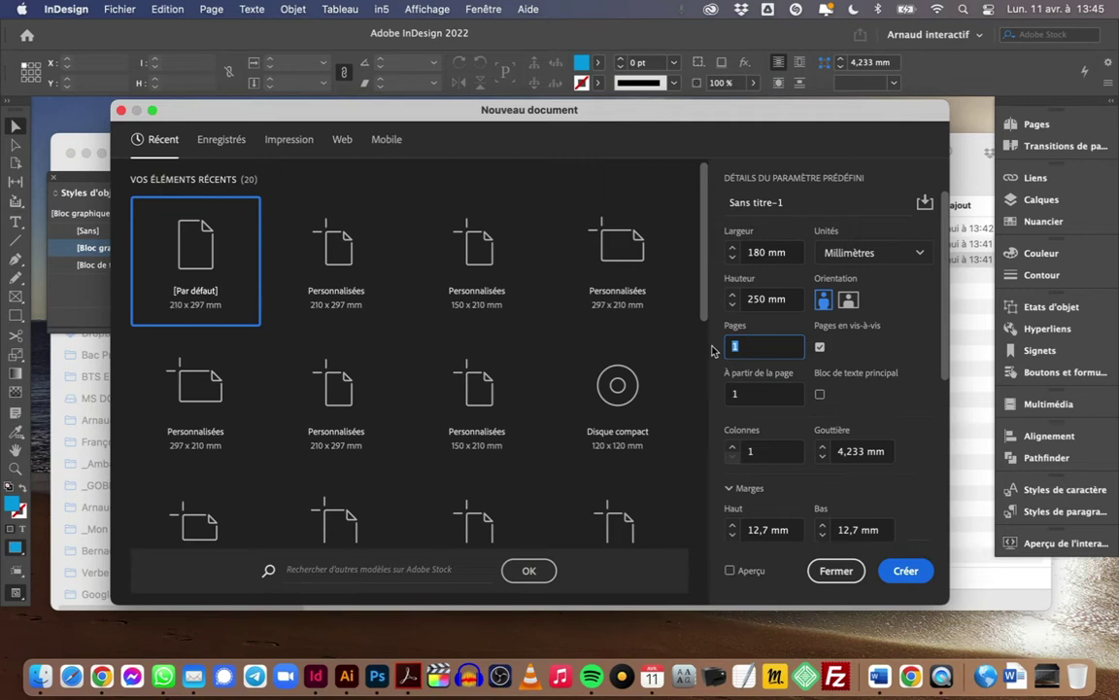
{"action": "type", "text": "16"}
Increase the bleed equally on all four sides and create the document.
{"action": "scroll", "coordinate": [724, 375], "scroll_direction": "down", "scroll_amount": 2}
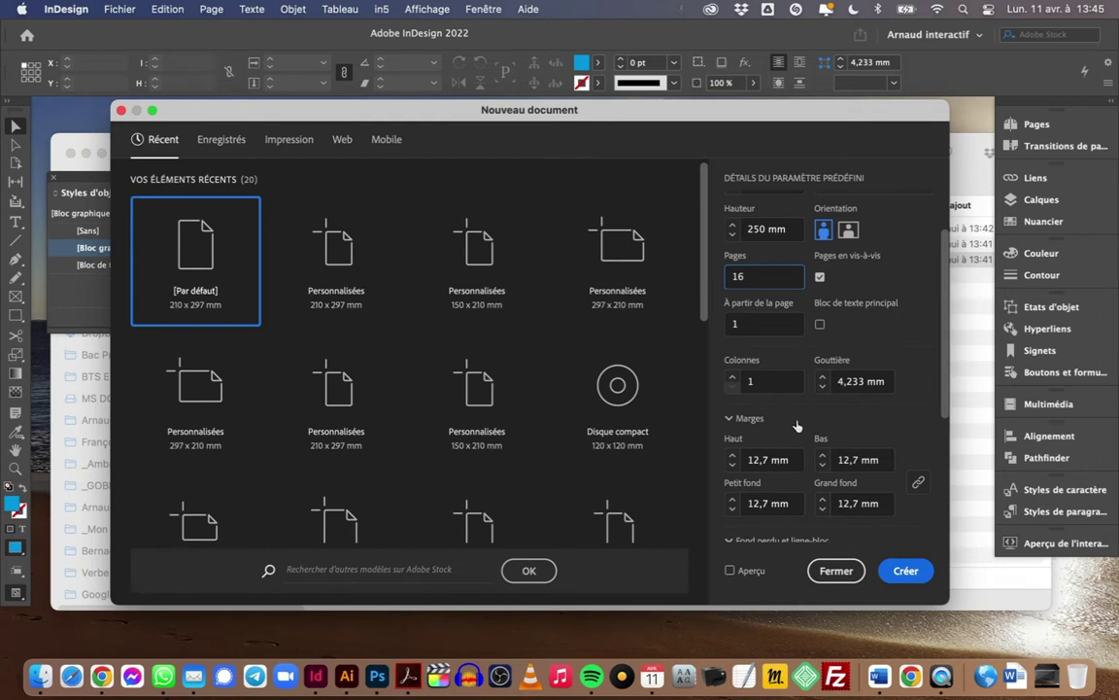
{"action": "scroll", "coordinate": [797, 426], "scroll_direction": "down", "scroll_amount": 3}
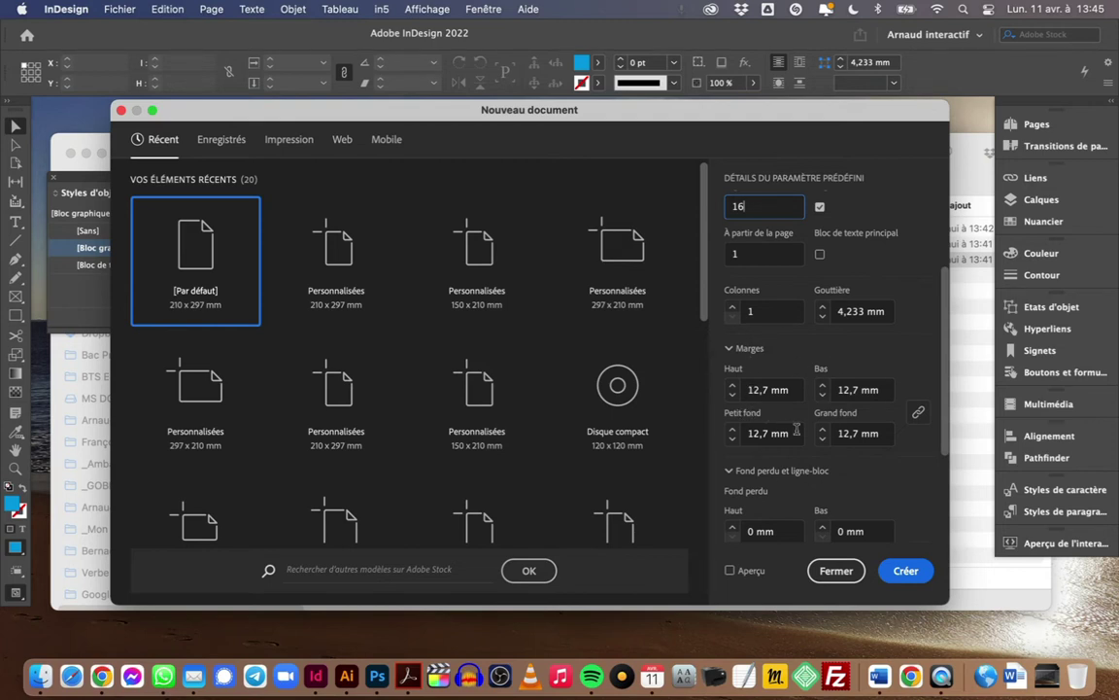
{"action": "scroll", "coordinate": [756, 439], "scroll_direction": "down", "scroll_amount": 2}
{"action": "left_click", "coordinate": [735, 458]}
{"action": "left_click", "coordinate": [734, 458]}
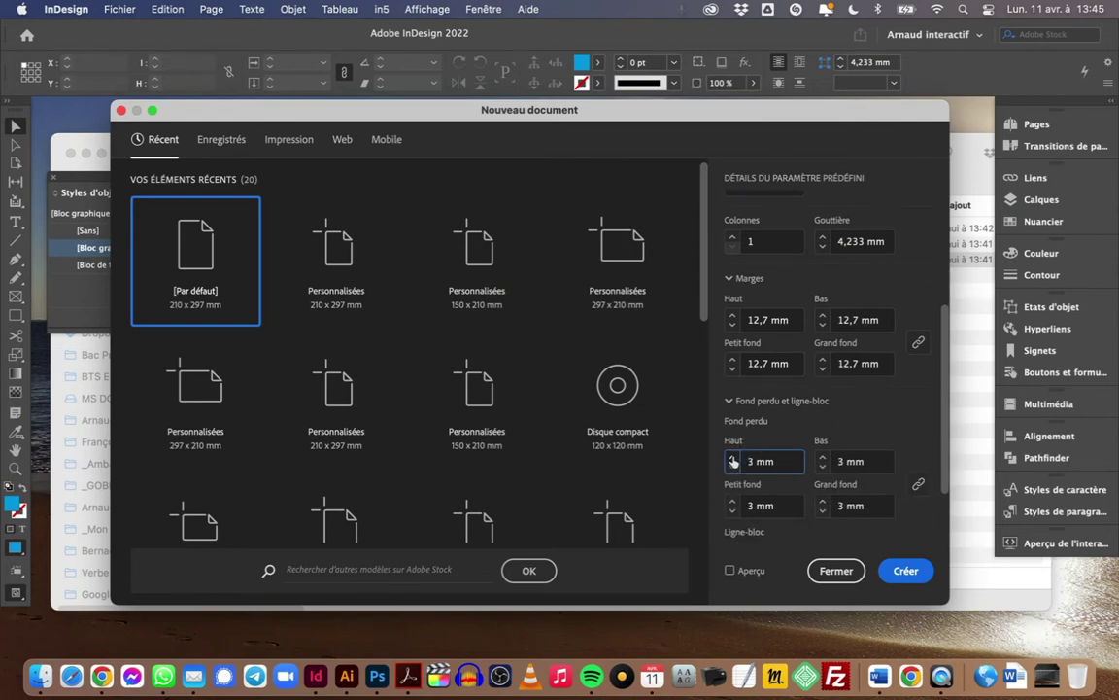
{"action": "left_click", "coordinate": [734, 458]}
{"action": "left_click", "coordinate": [734, 458]}
{"action": "left_click", "coordinate": [904, 572]}
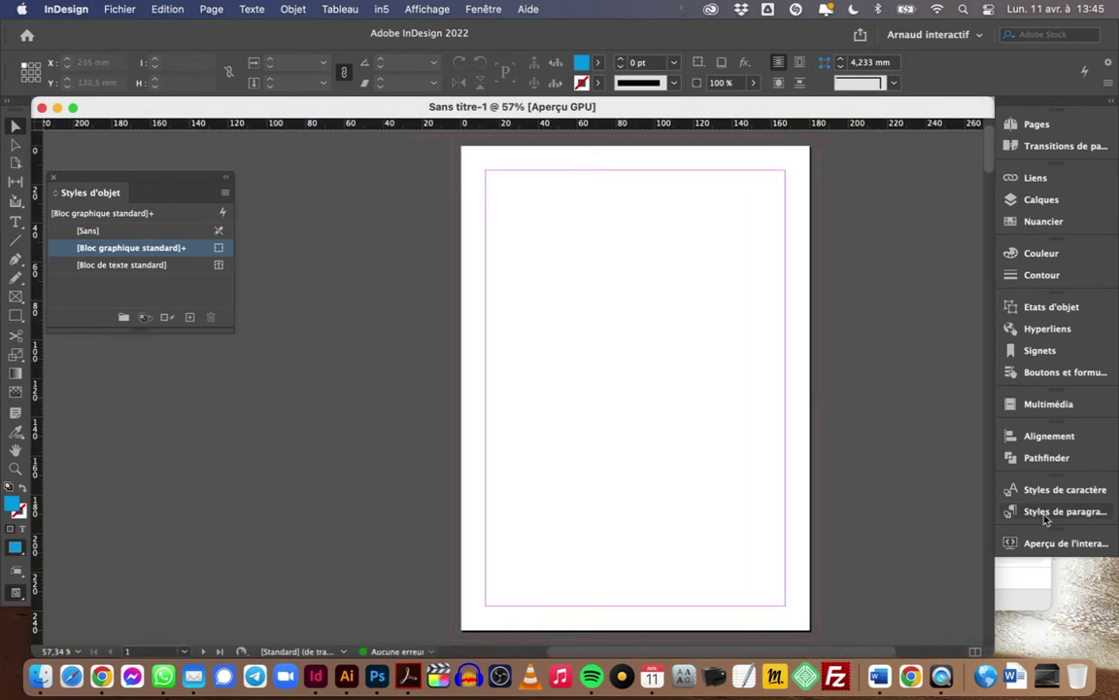
Create a paragraph style named "01 Titre" with a font size of 26 pt.
{"action": "left_click", "coordinate": [1057, 512]}
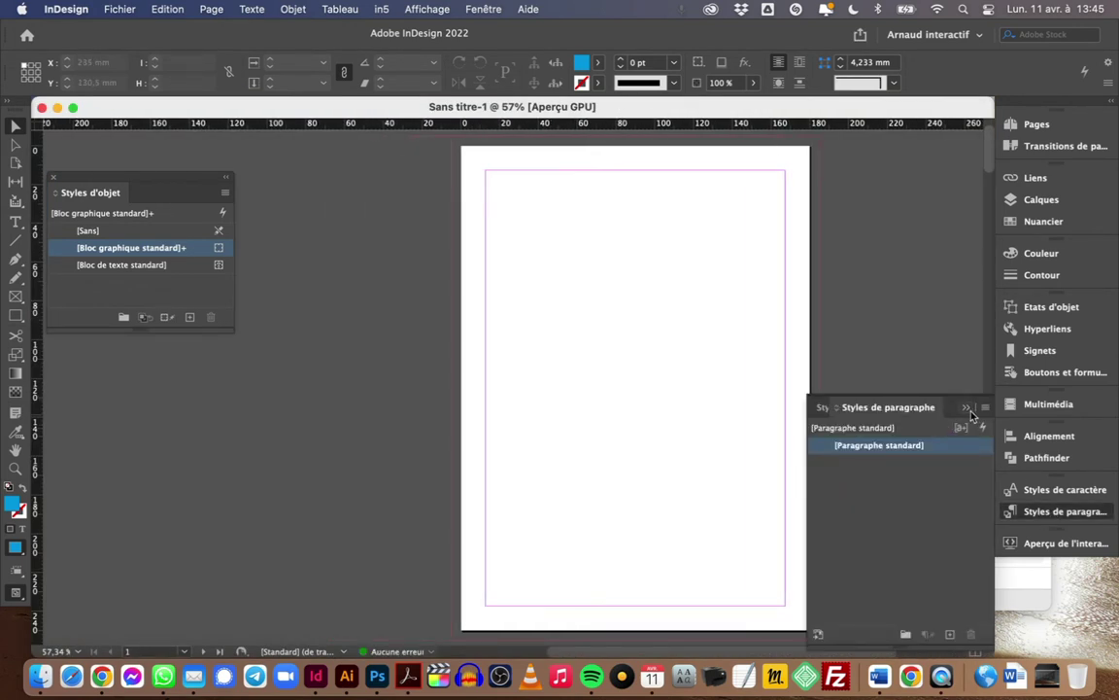
{"action": "left_click", "coordinate": [982, 409]}
{"action": "left_click", "coordinate": [774, 241]}
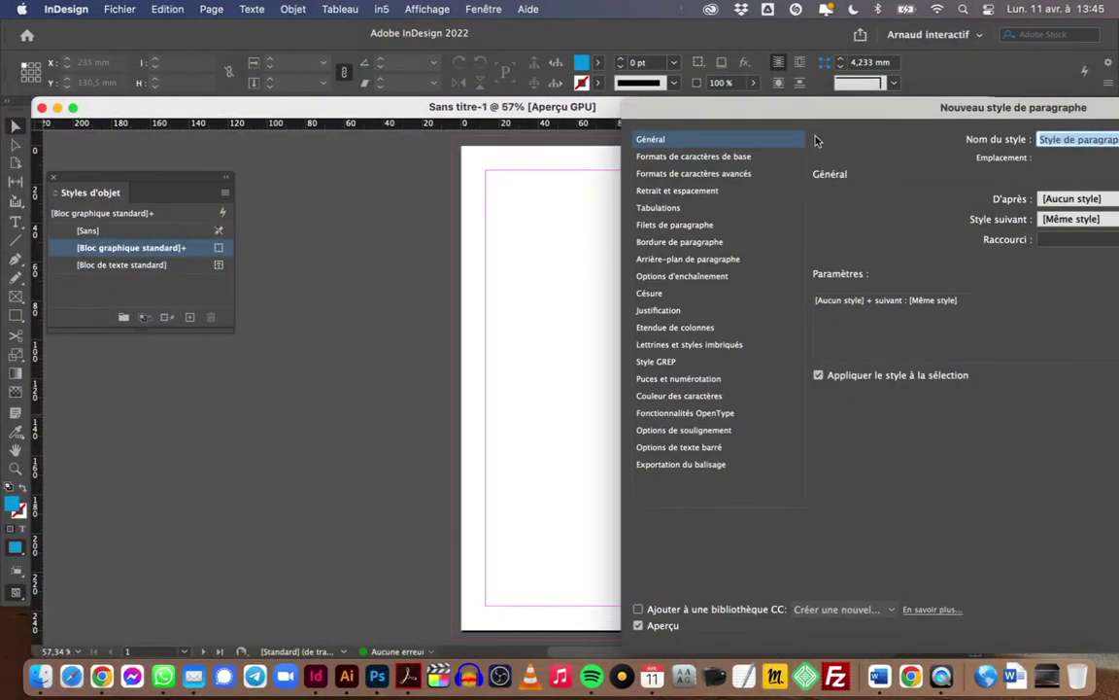
{"action": "left_click_drag", "start_coordinate": [777, 105], "coordinate": [359, 109]}
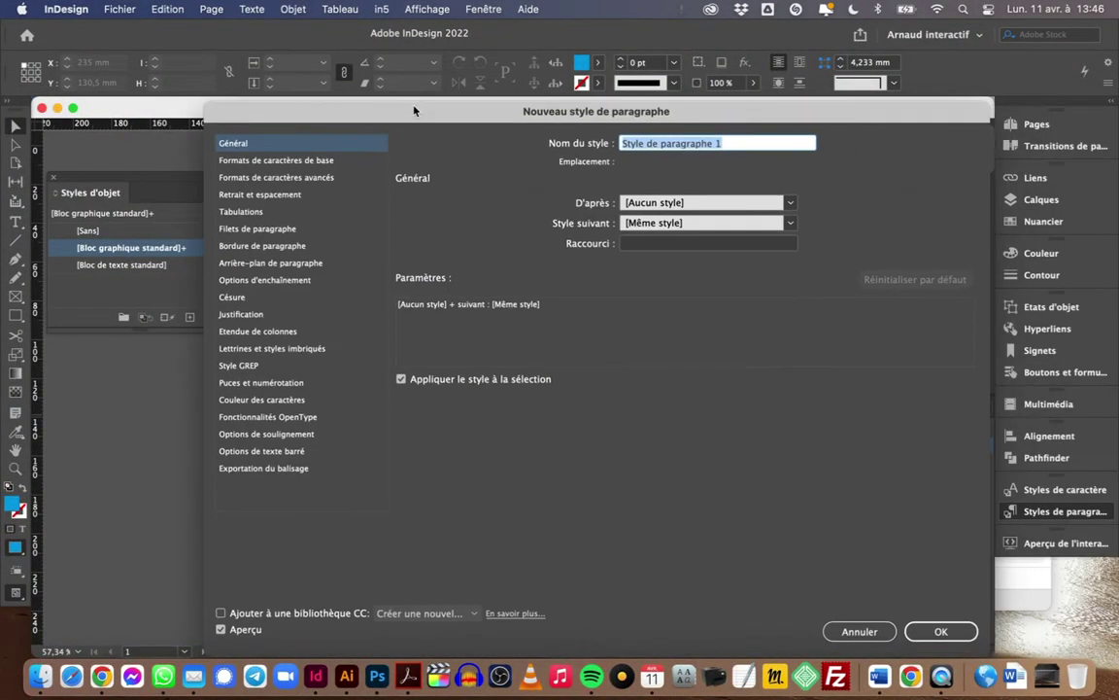
{"action": "type", "text": "01 Titre"}
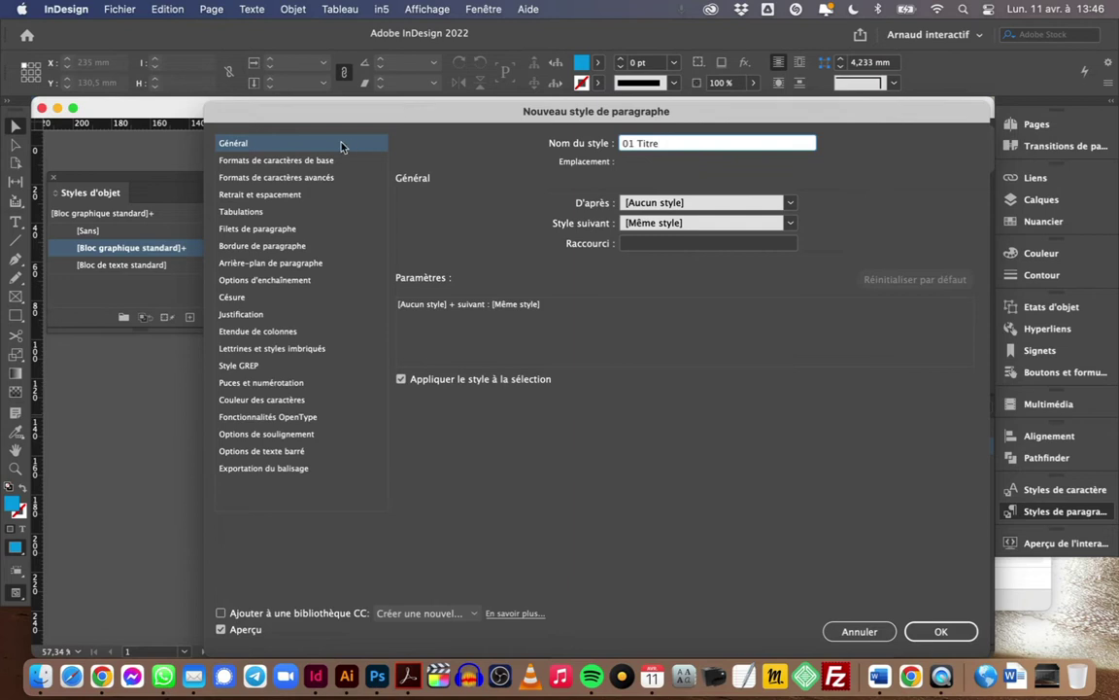
{"action": "left_click", "coordinate": [274, 163]}
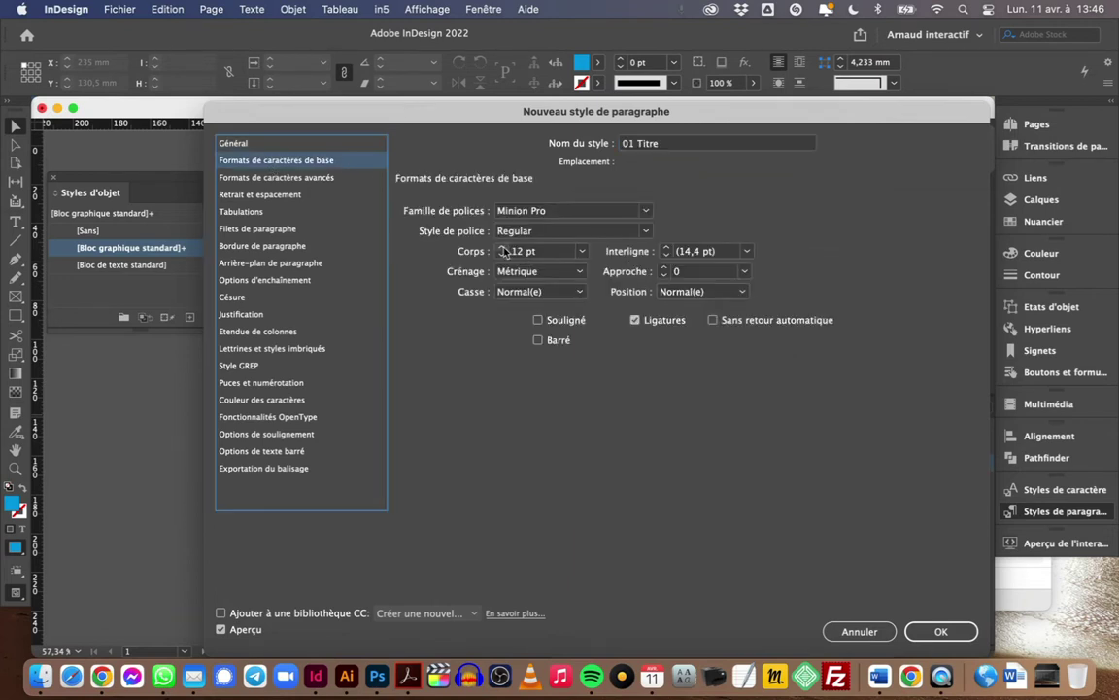
{"action": "left_click_drag", "start_coordinate": [505, 248], "coordinate": [505, 249]}
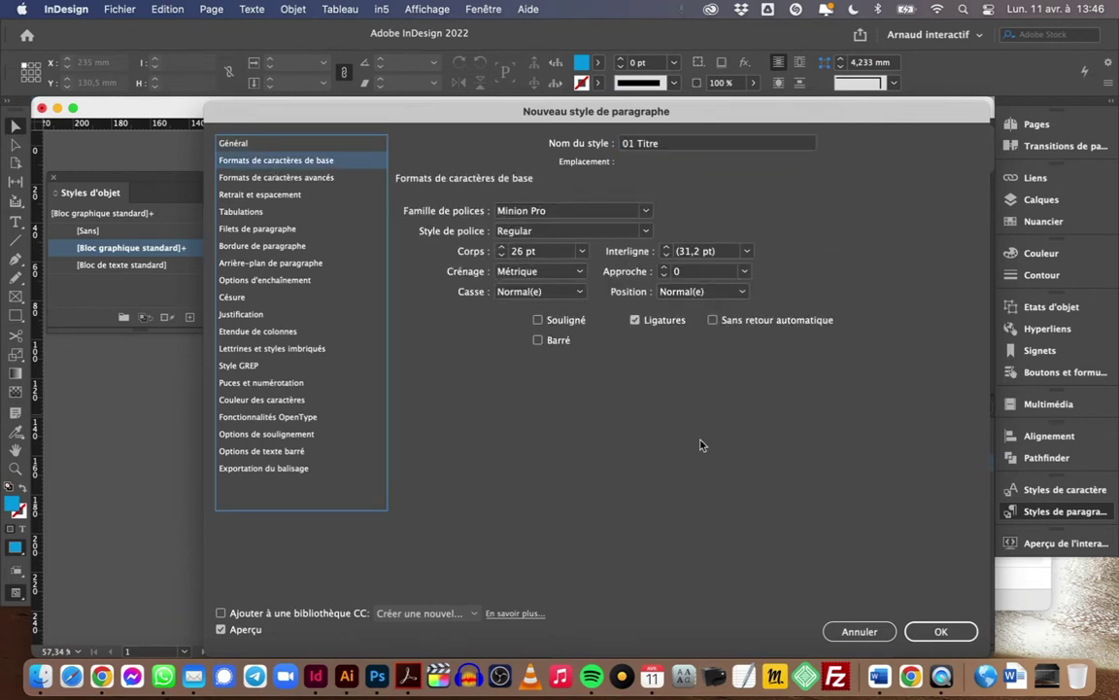
{"action": "left_click", "coordinate": [939, 631]}
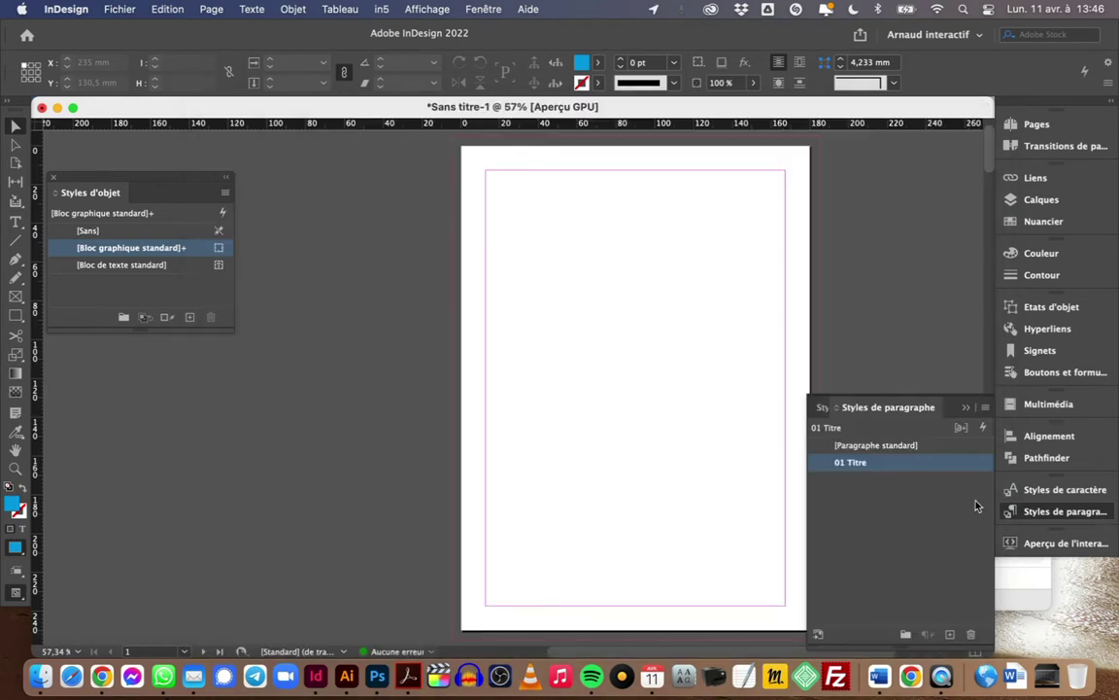
Create a paragraph style named "02 Sous titre" with a font size of 15 pt.
{"action": "left_click", "coordinate": [985, 407]}
{"action": "left_click", "coordinate": [974, 402]}
{"action": "left_click", "coordinate": [985, 408]}
{"action": "left_click", "coordinate": [767, 243]}
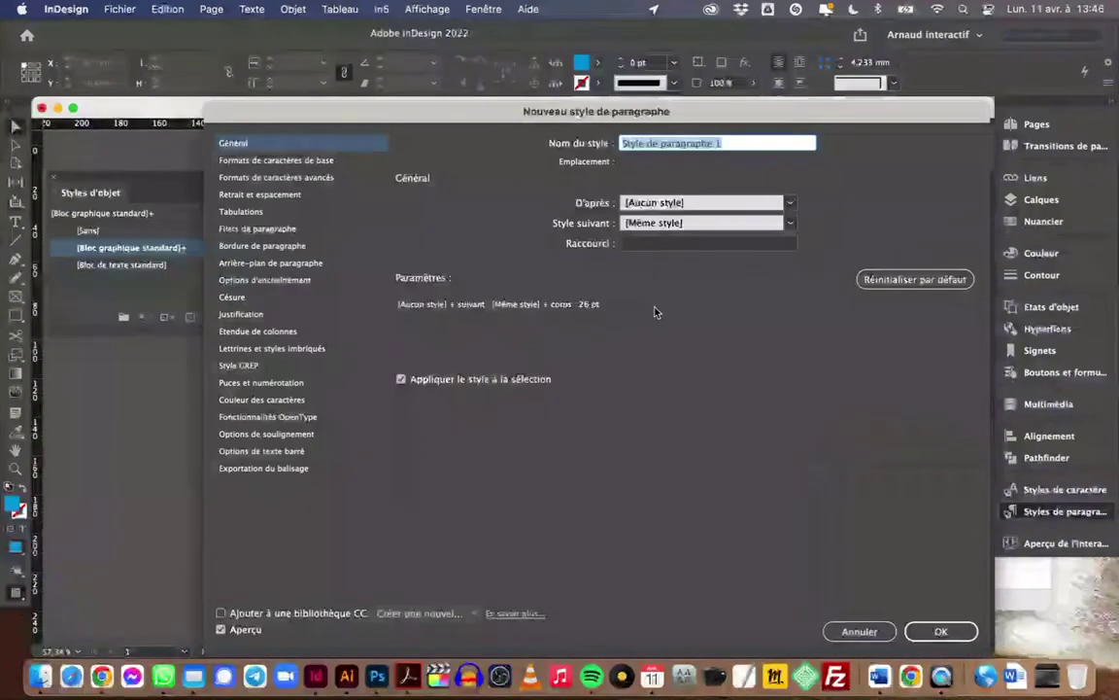
{"action": "type", "text": "02 "}
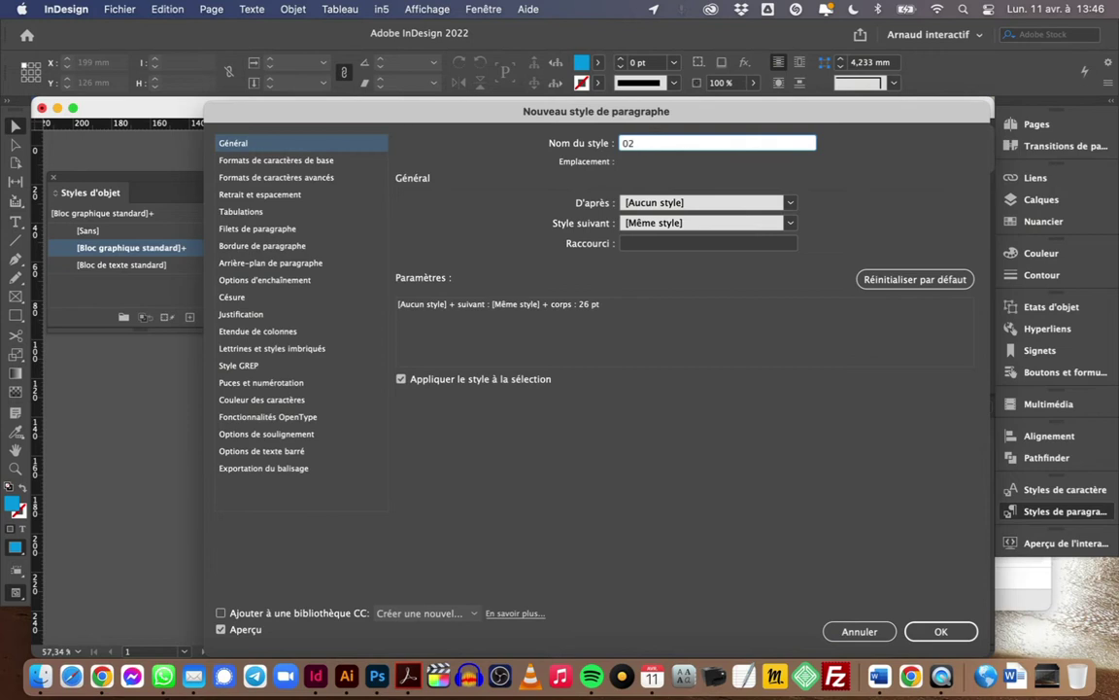
{"action": "type", "text": "Sous titre"}
{"action": "left_click", "coordinate": [227, 160]}
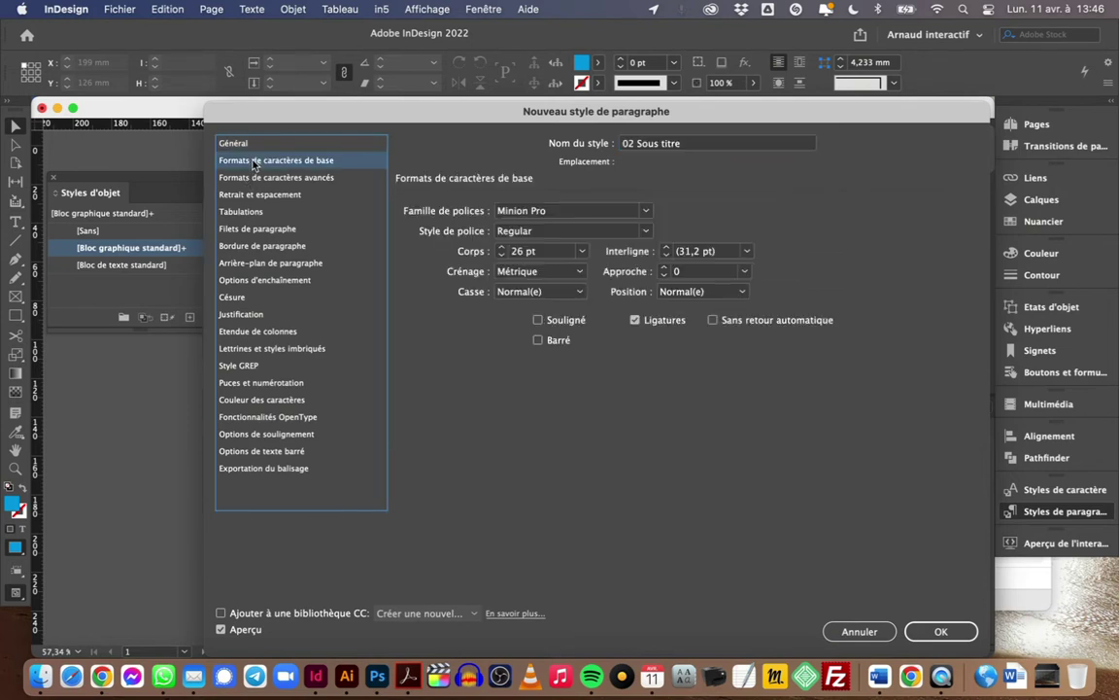
{"action": "left_click", "coordinate": [531, 253]}
{"action": "type", "text": "18"}
{"action": "key", "text": "Return"}
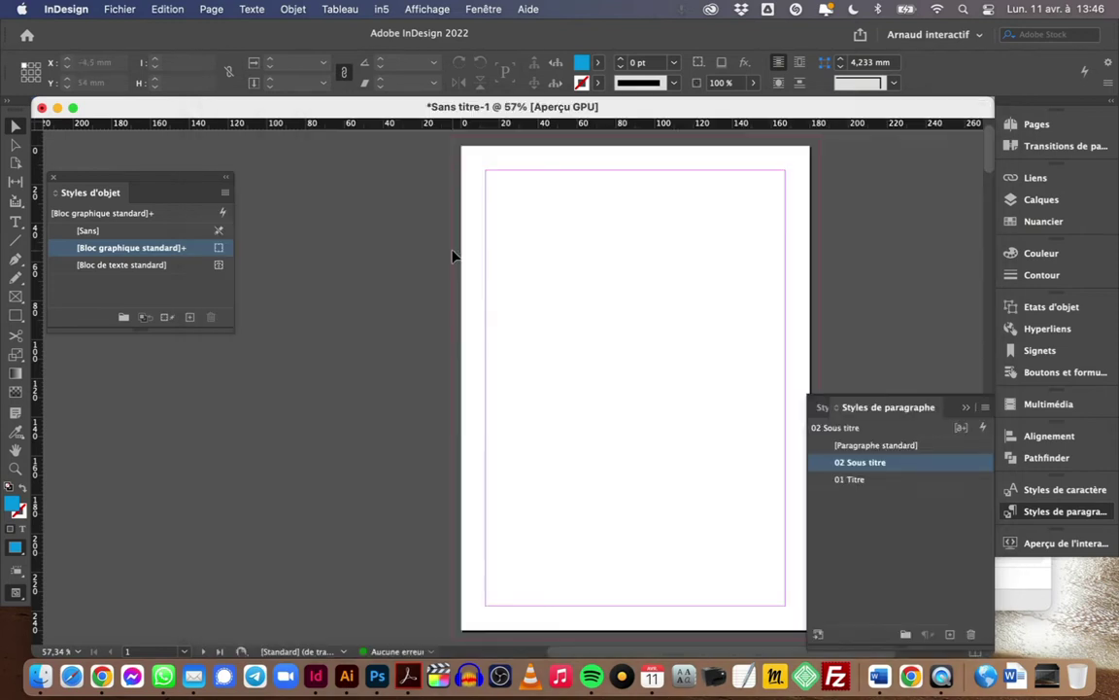
Create a paragraph style named "03 Chapo", based on 02 Sous titre, with a font size of 12 pt.
{"action": "left_click", "coordinate": [986, 408]}
{"action": "left_click", "coordinate": [744, 240]}
{"action": "type", "text": "03 Chapo"}
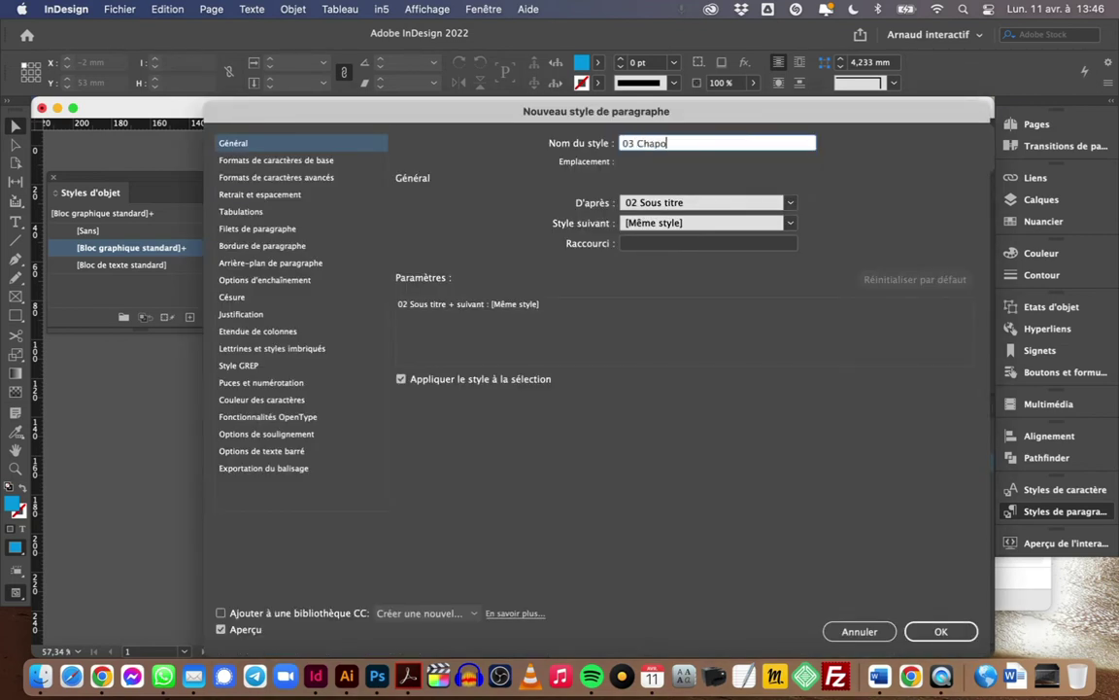
{"action": "left_click", "coordinate": [220, 161]}
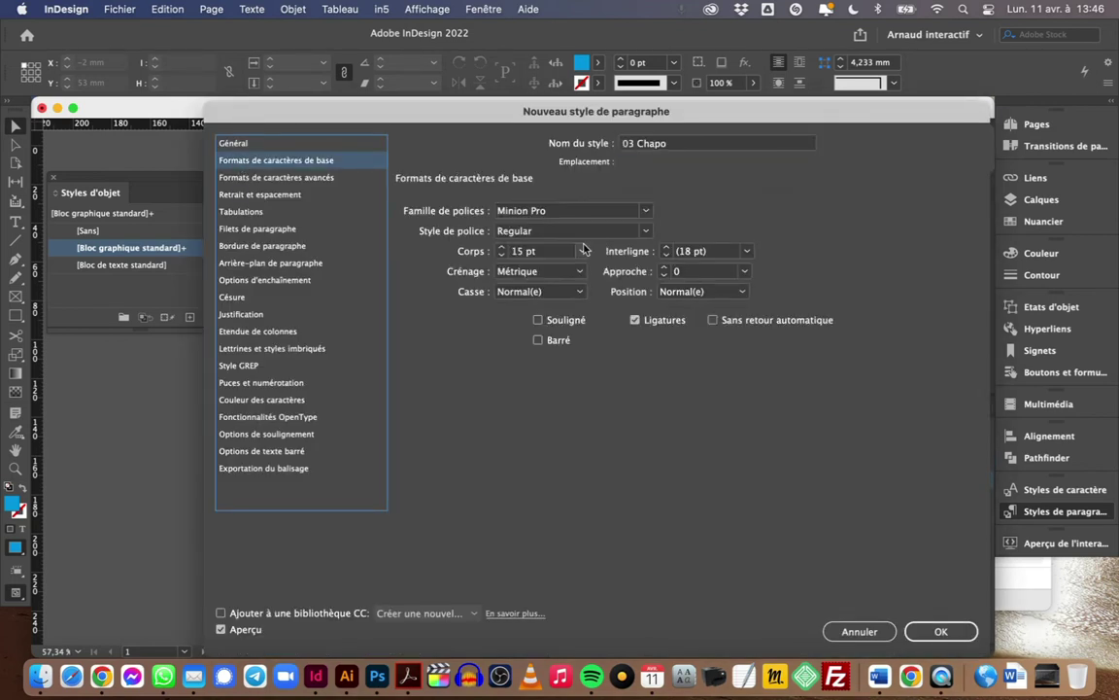
{"action": "triple_click", "coordinate": [559, 256]}
{"action": "type", "text": "12"}
{"action": "key", "text": "Return"}
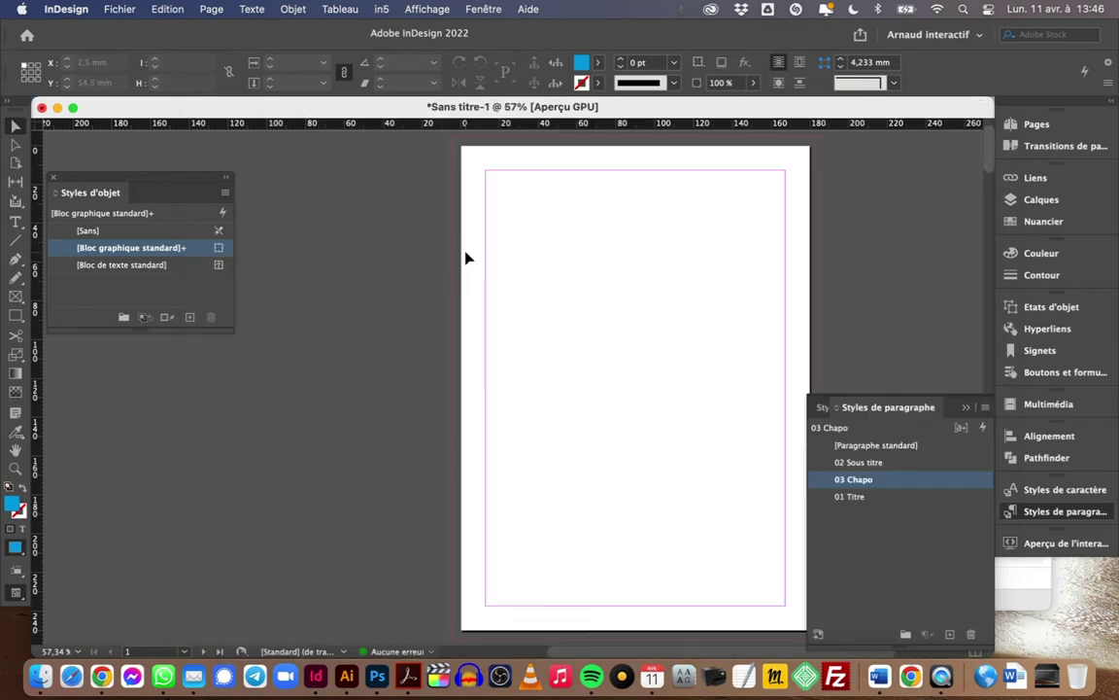
Create a paragraph style named "04 Texte courant" based on 03 Chapo.
{"action": "left_click", "coordinate": [984, 408]}
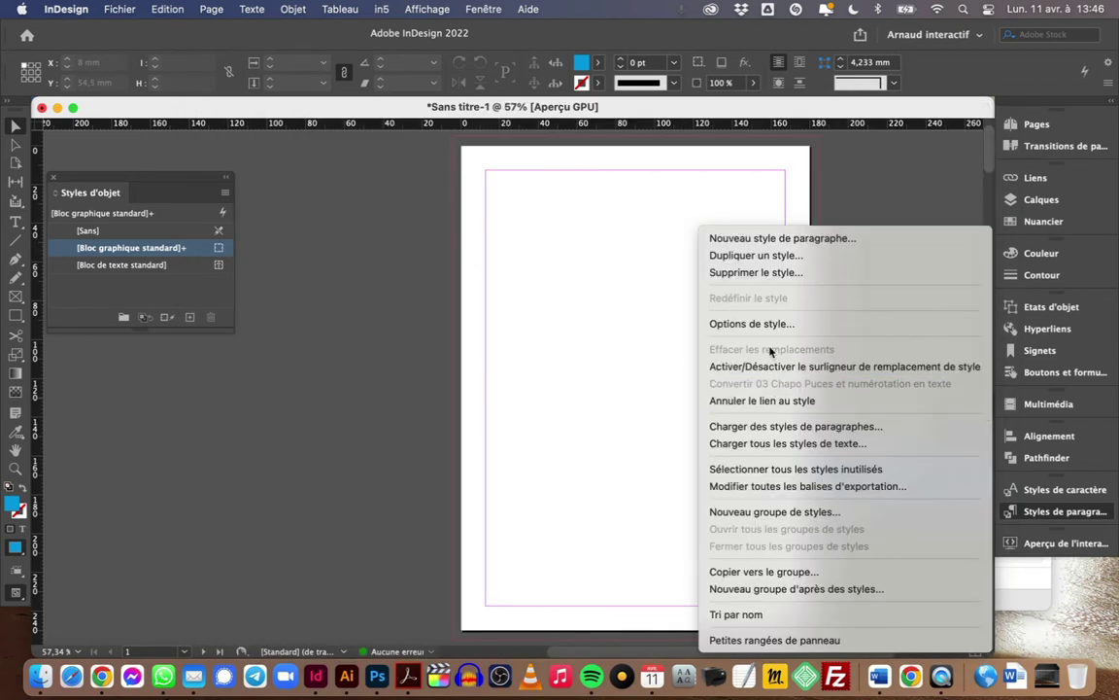
{"action": "left_click", "coordinate": [750, 238]}
{"action": "type", "text": "04 Texte courant"}
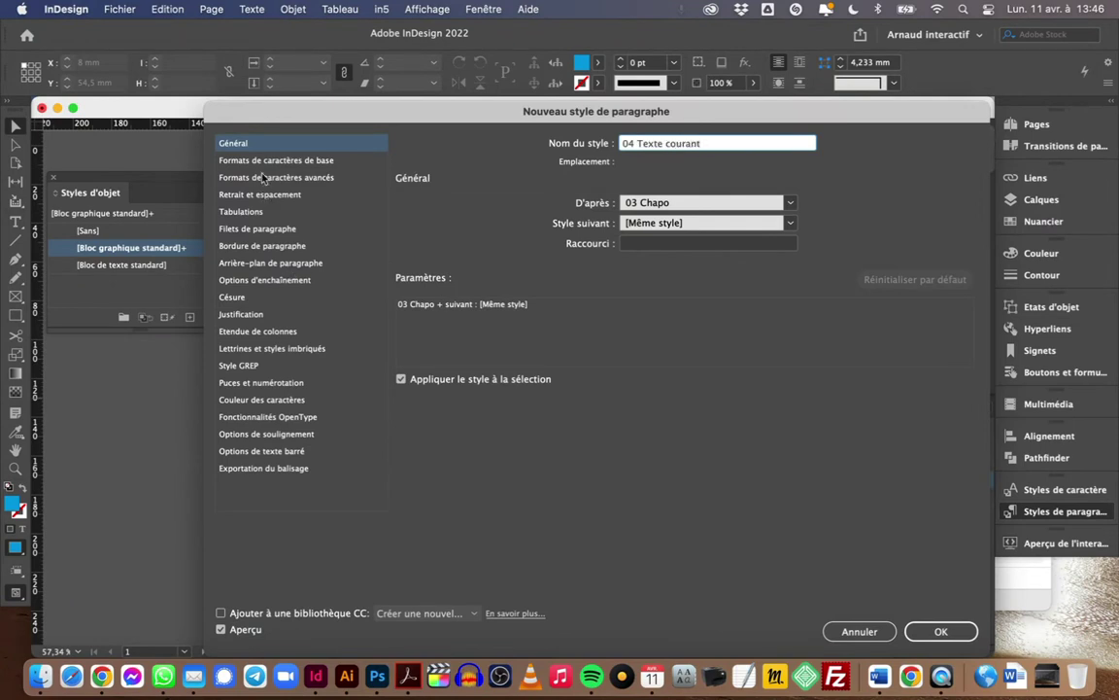
{"action": "left_click", "coordinate": [241, 159]}
{"action": "left_click", "coordinate": [515, 251]}
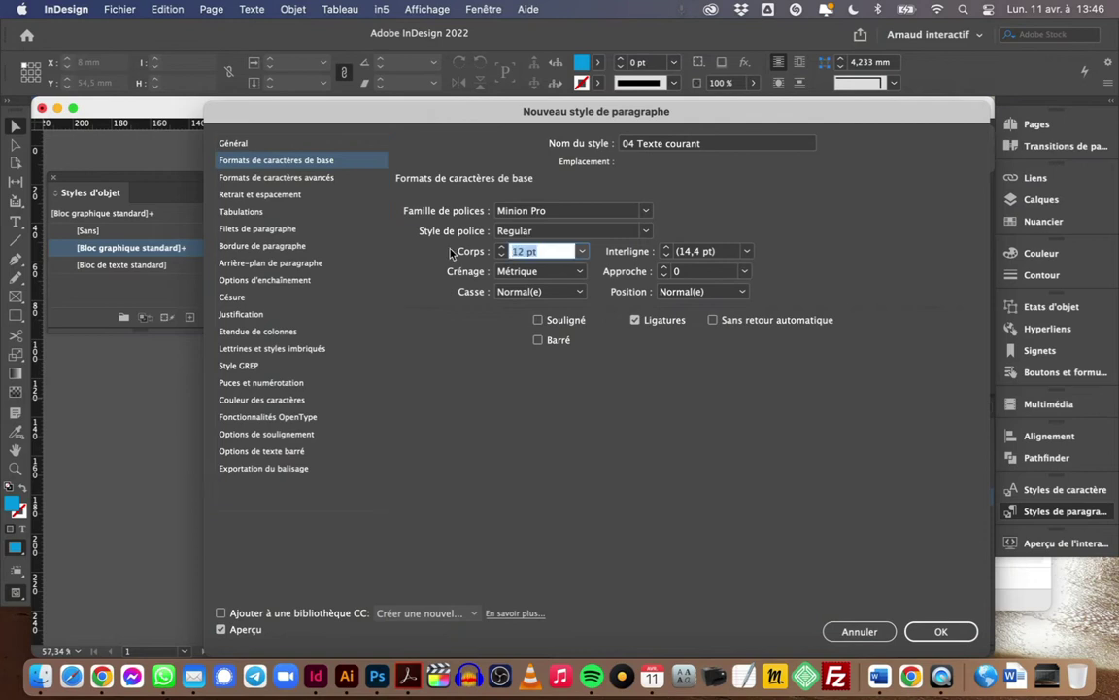
{"action": "key", "text": "Return"}
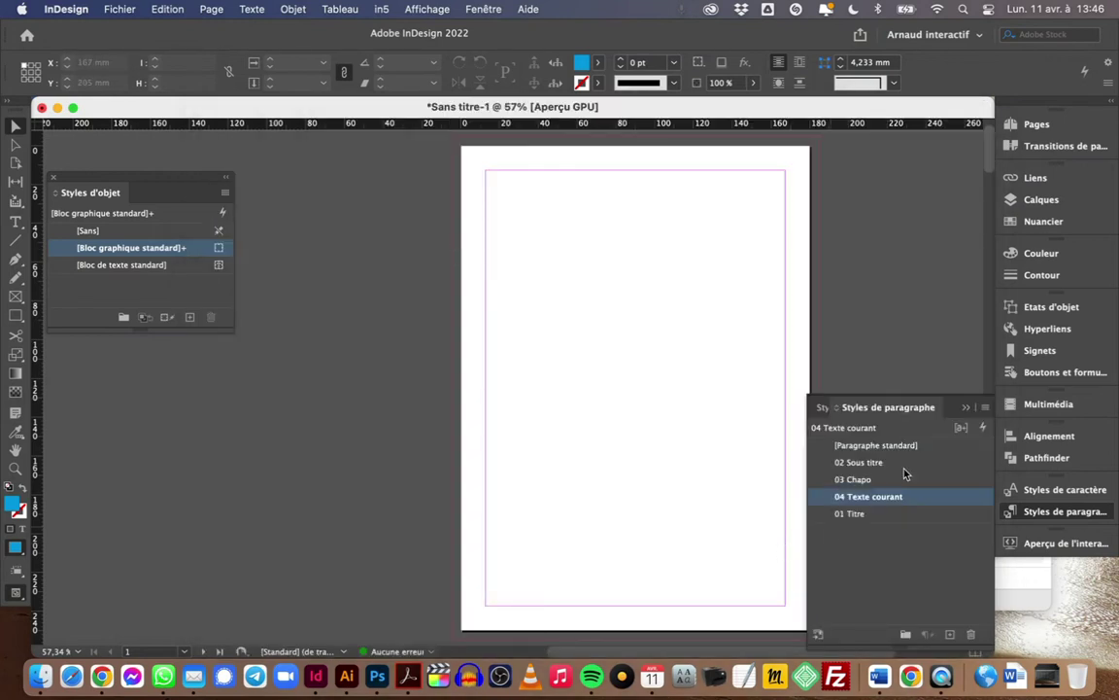
Create a paragraph style named "05 Inter titre" based on 04 Texte courant.
{"action": "left_click", "coordinate": [985, 407]}
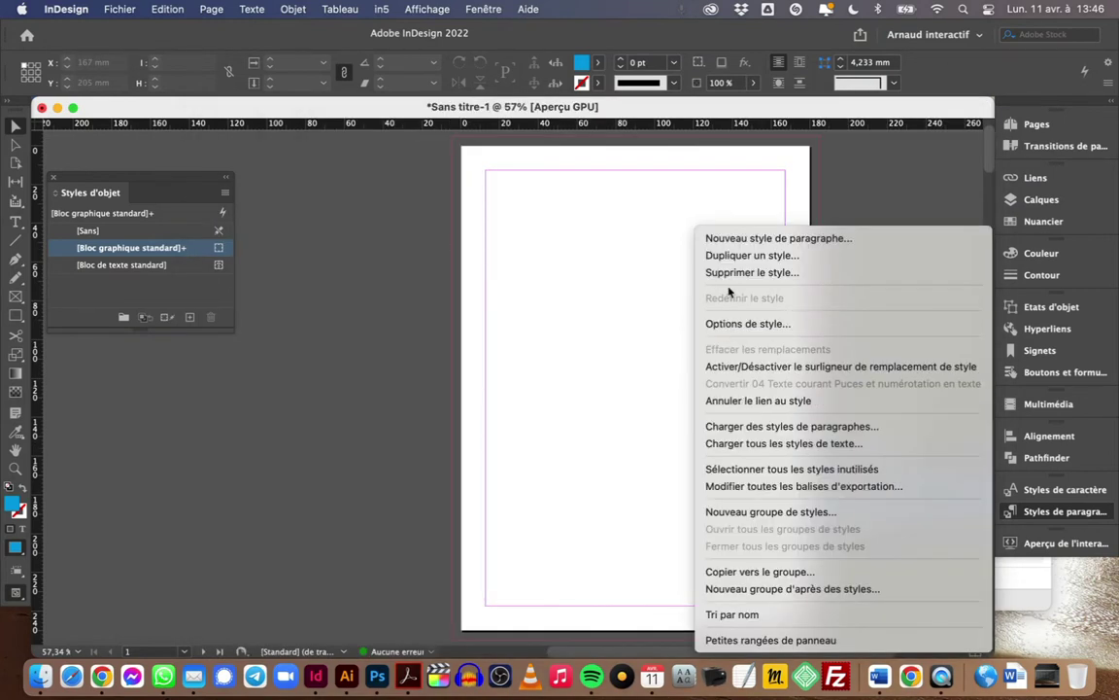
{"action": "left_click", "coordinate": [738, 238]}
{"action": "type", "text": "05"}
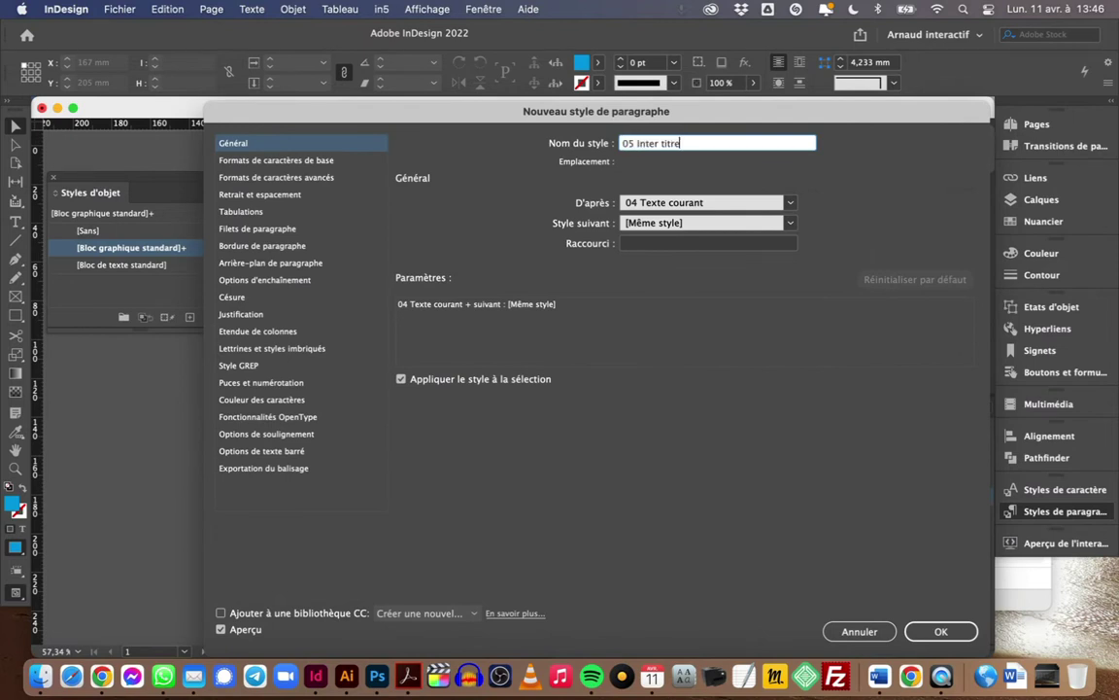
{"action": "type", "text": " Inter titre"}
{"action": "key", "text": "Return"}
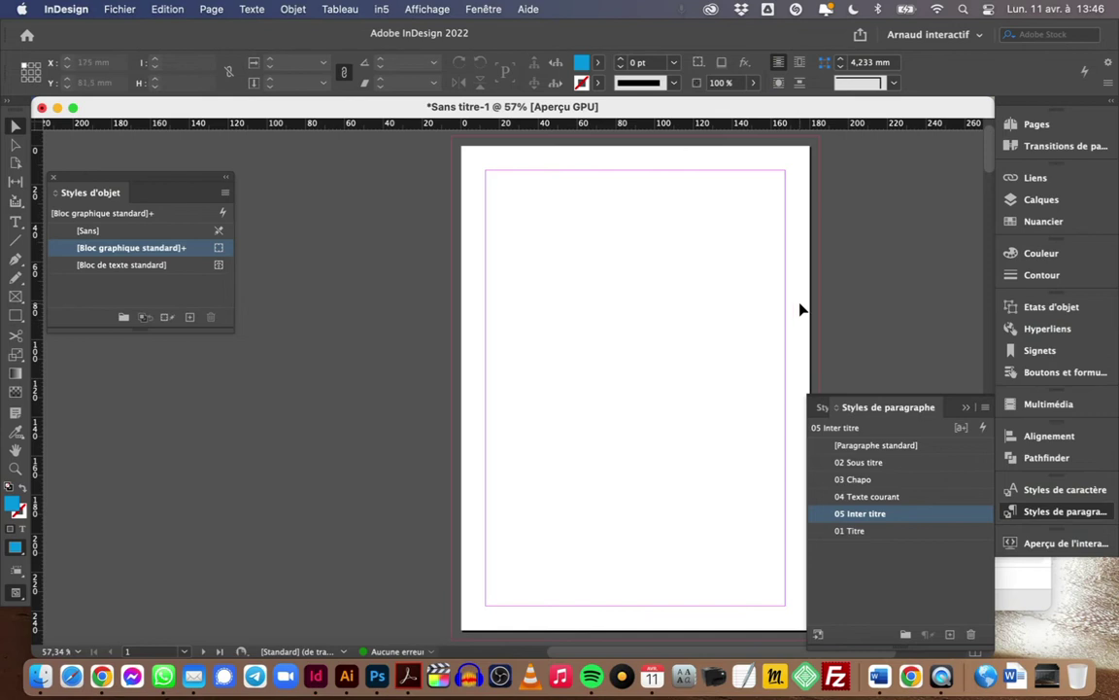
Open the A-Gabarit master spread for editing and close the floating object styles list.
{"action": "left_click", "coordinate": [1035, 124]}
{"action": "double_click", "coordinate": [960, 165]}
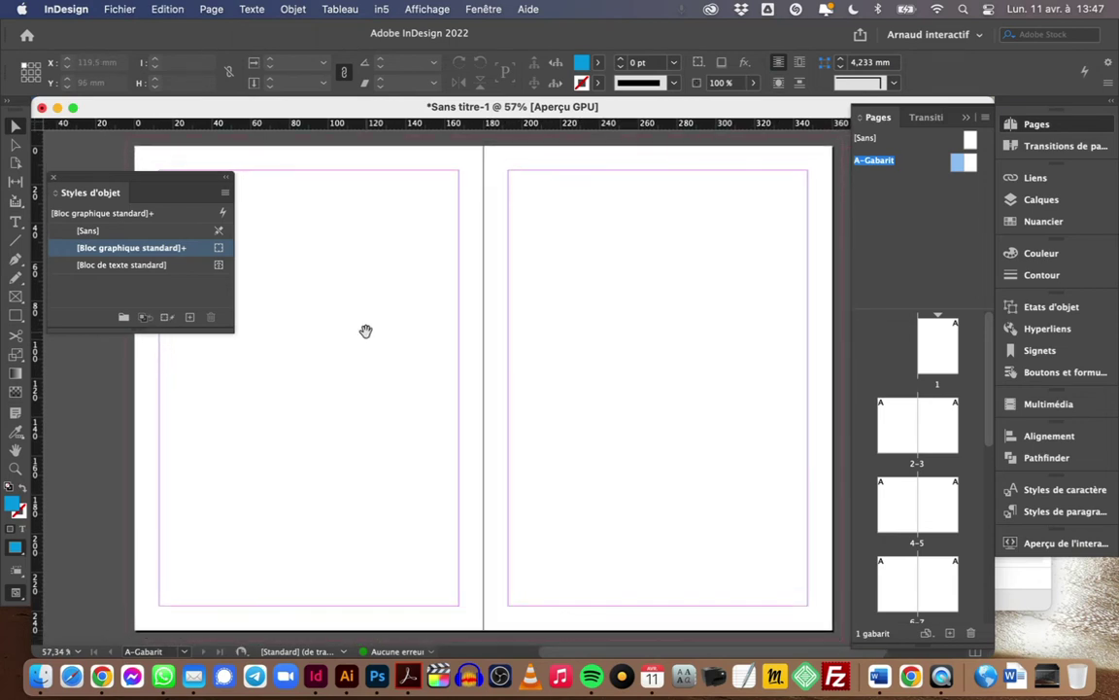
{"action": "left_click", "coordinate": [54, 177]}
{"action": "scroll", "coordinate": [573, 401], "scroll_direction": "right", "scroll_amount": 3}
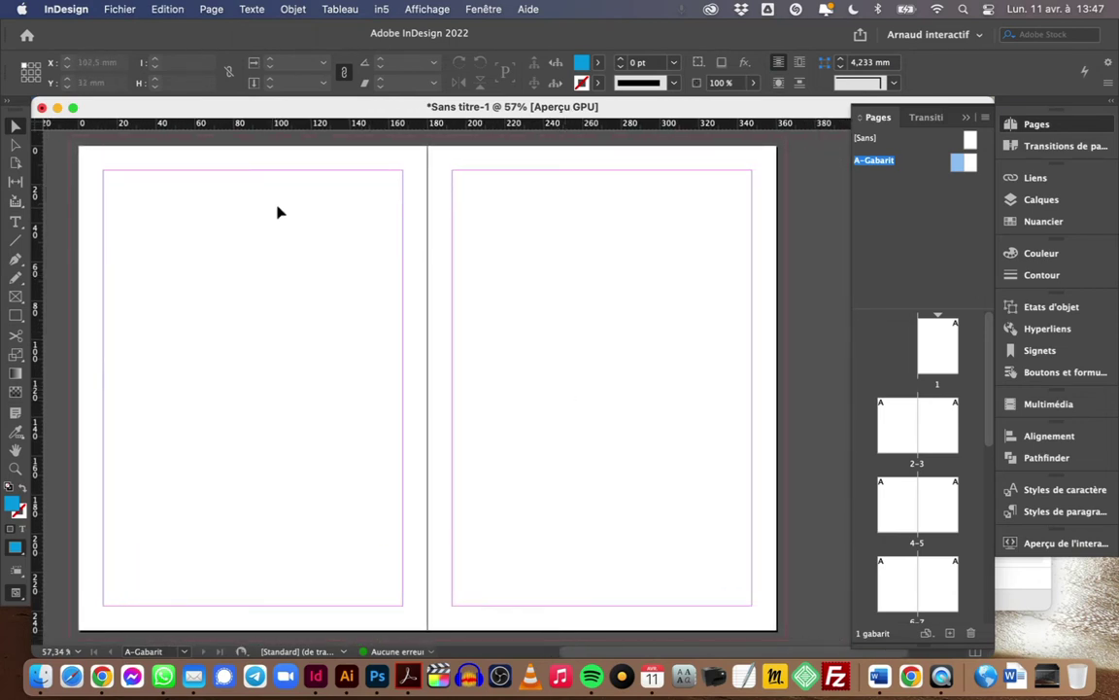
{"action": "left_click", "coordinate": [213, 9]}
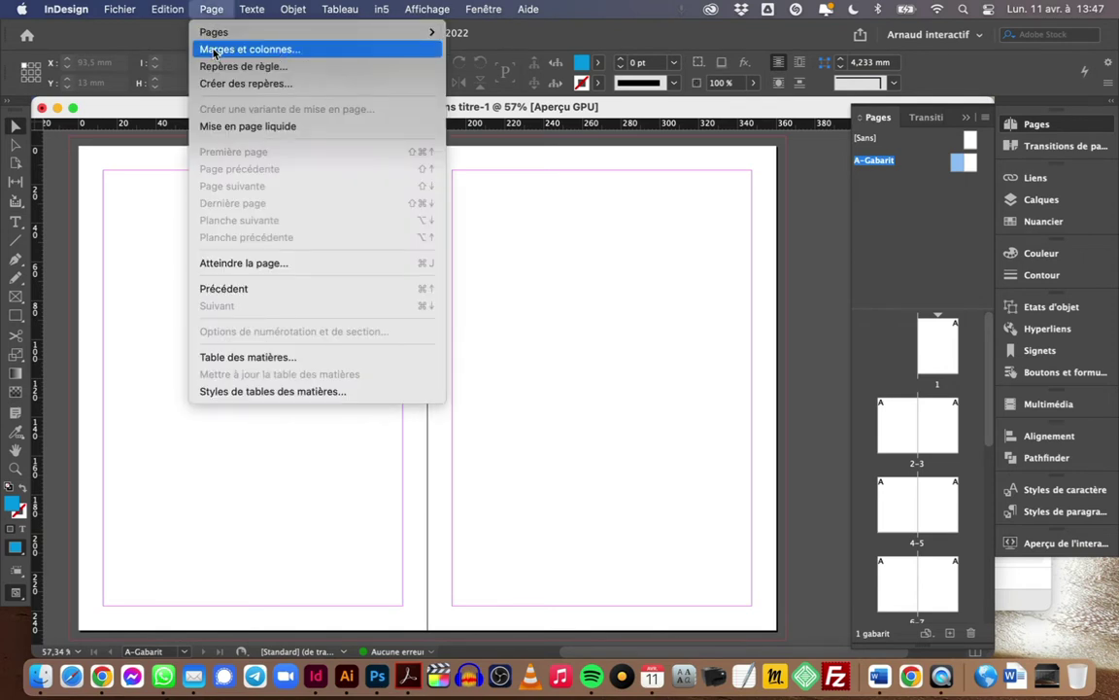
{"action": "left_click", "coordinate": [215, 49]}
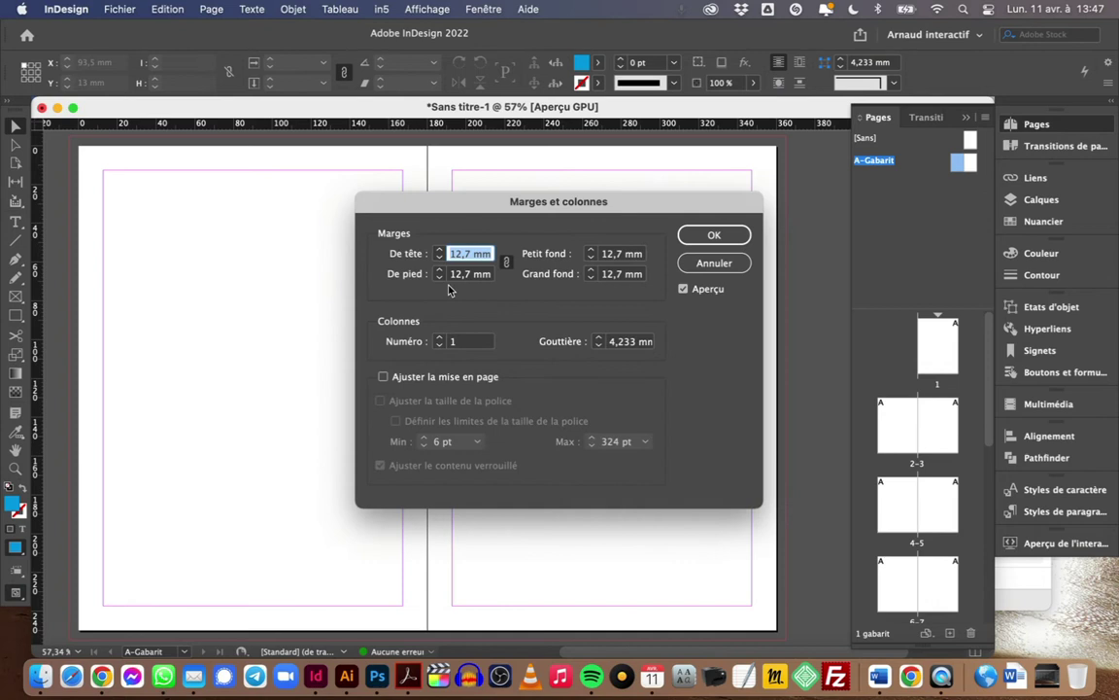
{"action": "double_click", "coordinate": [623, 341]}
{"action": "type", "text": "5"}
{"action": "left_click", "coordinate": [440, 337]}
{"action": "left_click", "coordinate": [440, 337]}
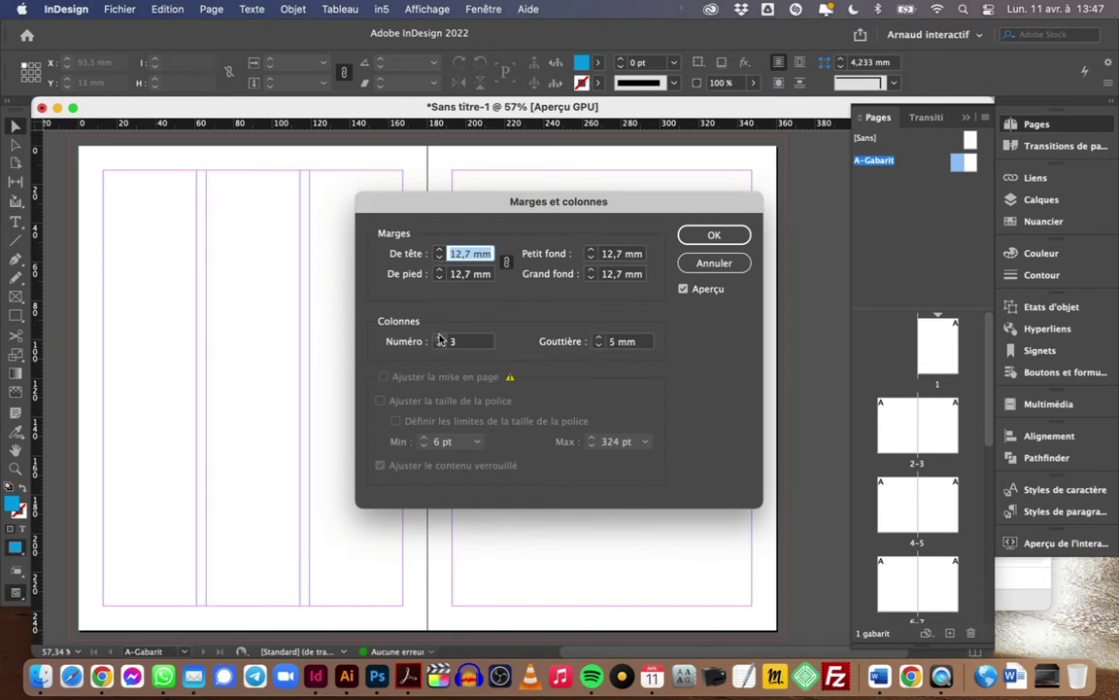
{"action": "left_click_drag", "start_coordinate": [434, 205], "coordinate": [429, 248]}
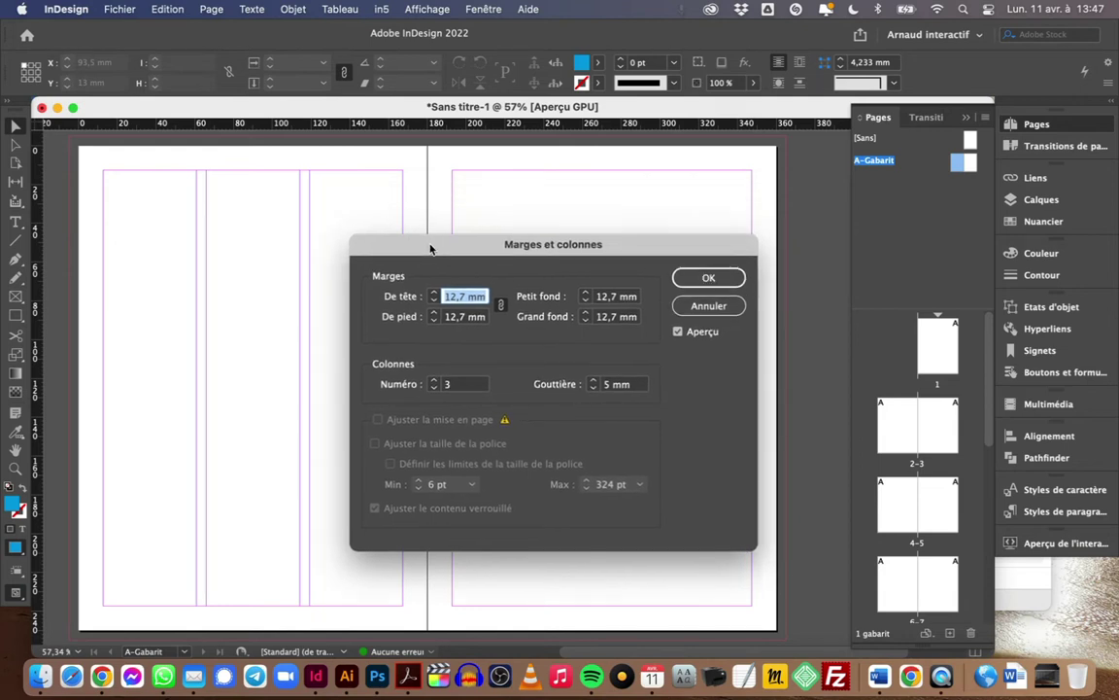
{"action": "left_click", "coordinate": [705, 306]}
Select both pages of the A-Gabarit master and divide them into 3 columns with a 5 mm gutter.
{"action": "left_click", "coordinate": [971, 166]}
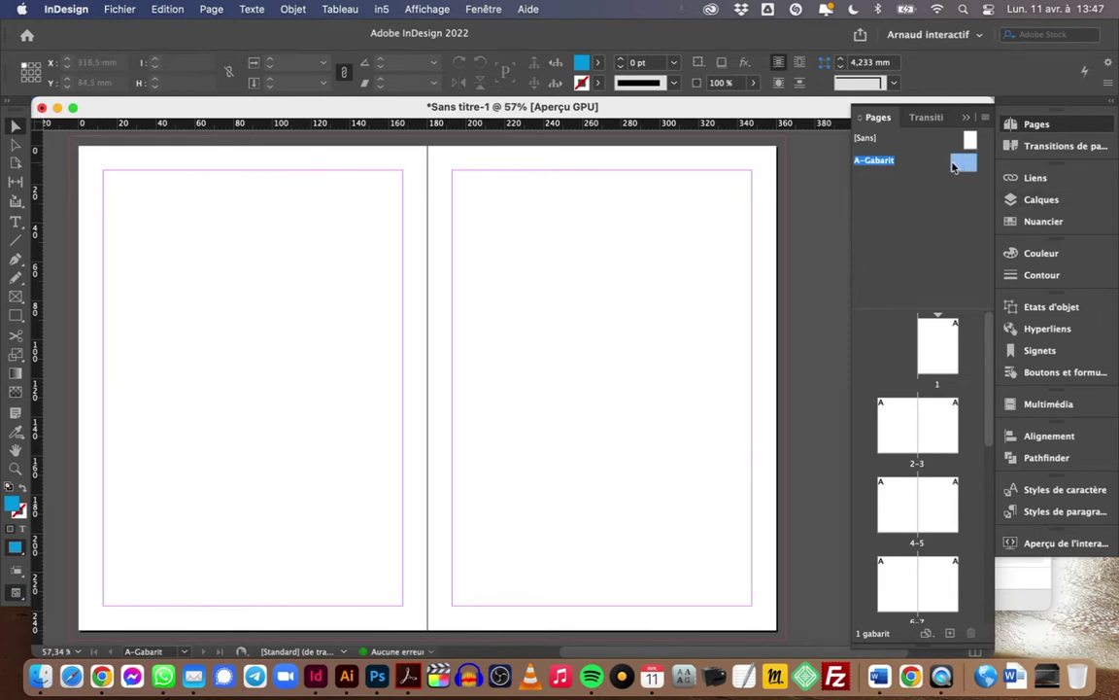
{"action": "left_click", "coordinate": [211, 9]}
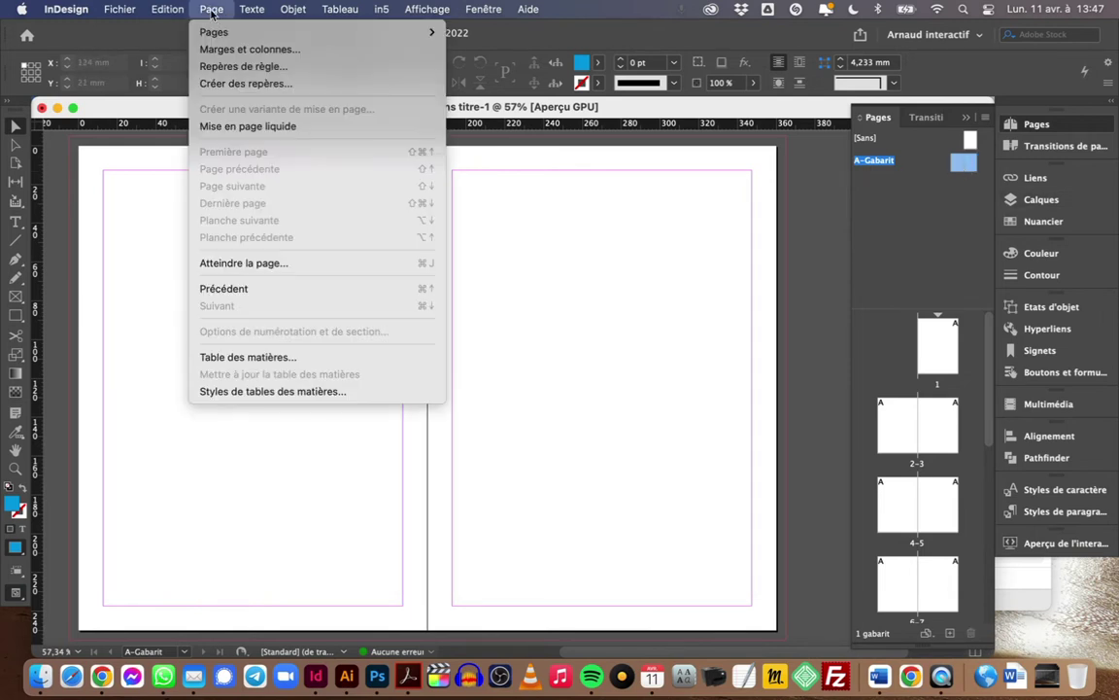
{"action": "left_click", "coordinate": [204, 47]}
{"action": "left_click", "coordinate": [592, 380]}
{"action": "left_click", "coordinate": [434, 380]}
{"action": "left_click", "coordinate": [434, 379]}
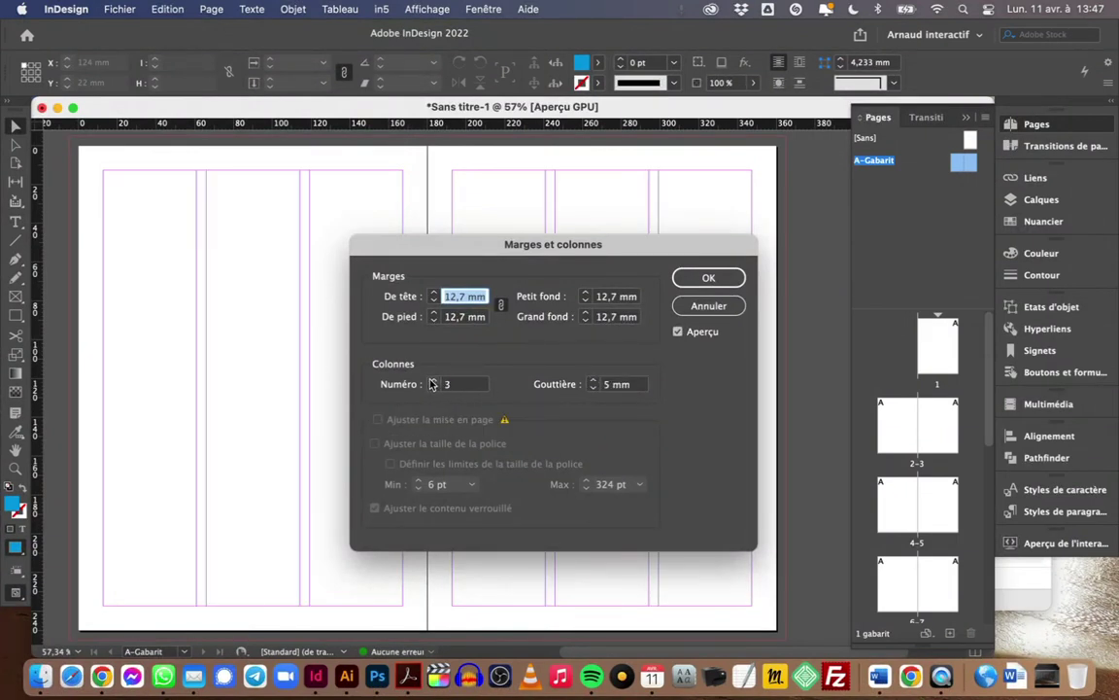
{"action": "left_click", "coordinate": [712, 278]}
Check the columns on pages 2-3, return to A-Gabarit, and draw a text frame about 155 × 13 mm along the left page's bottom margin.
{"action": "double_click", "coordinate": [892, 427]}
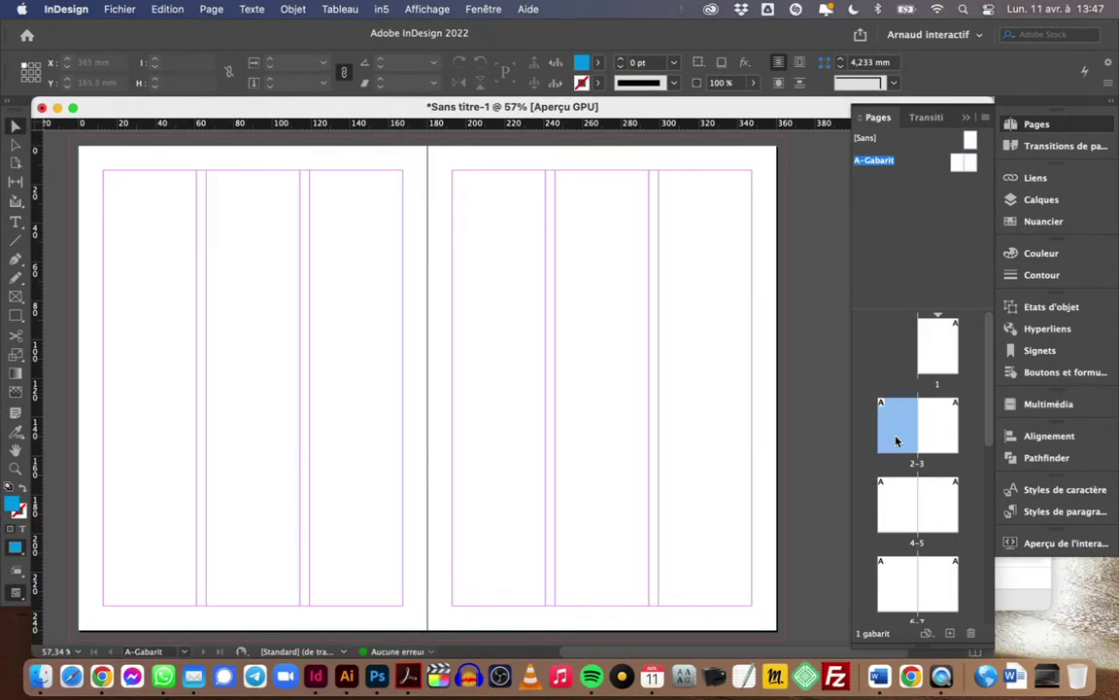
{"action": "scroll", "coordinate": [644, 399], "scroll_direction": "right", "scroll_amount": 5}
{"action": "scroll", "coordinate": [613, 399], "scroll_direction": "down", "scroll_amount": 3}
{"action": "scroll", "coordinate": [612, 397], "scroll_direction": "up", "scroll_amount": 3}
{"action": "scroll", "coordinate": [612, 397], "scroll_direction": "right", "scroll_amount": 2}
{"action": "double_click", "coordinate": [963, 163]}
{"action": "scroll", "coordinate": [437, 467], "scroll_direction": "right", "scroll_amount": 2}
{"action": "left_click", "coordinate": [16, 221]}
{"action": "left_click_drag", "start_coordinate": [143, 556], "coordinate": [441, 581]}
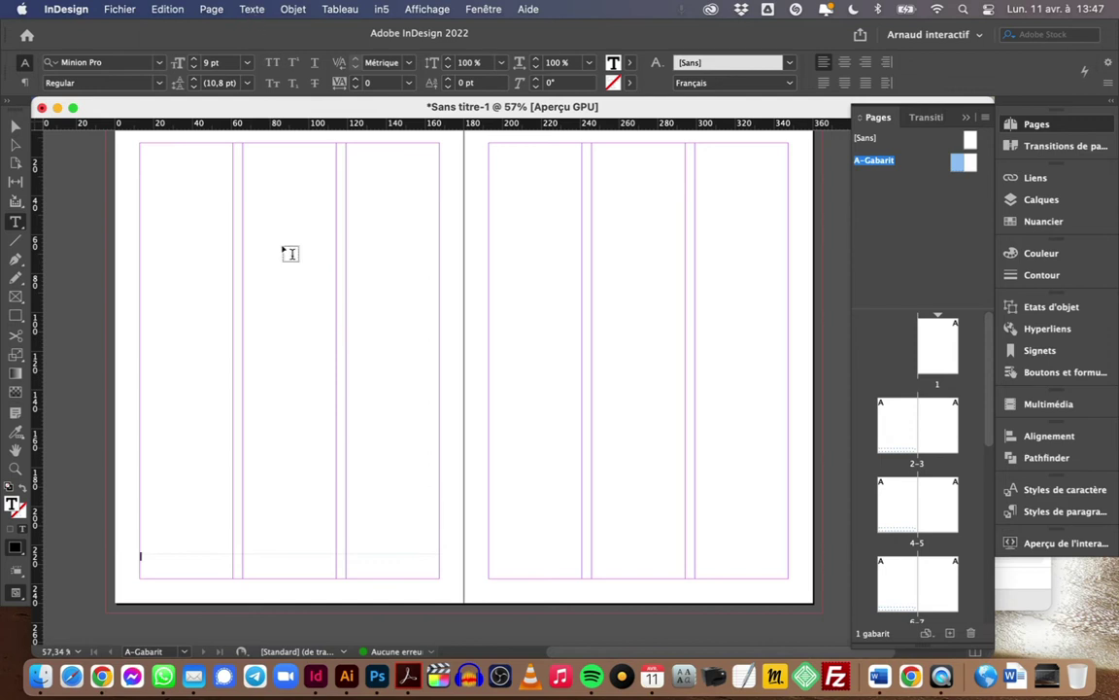
Insert the current page number marker in the frame and centre it horizontally.
{"action": "left_click", "coordinate": [252, 9]}
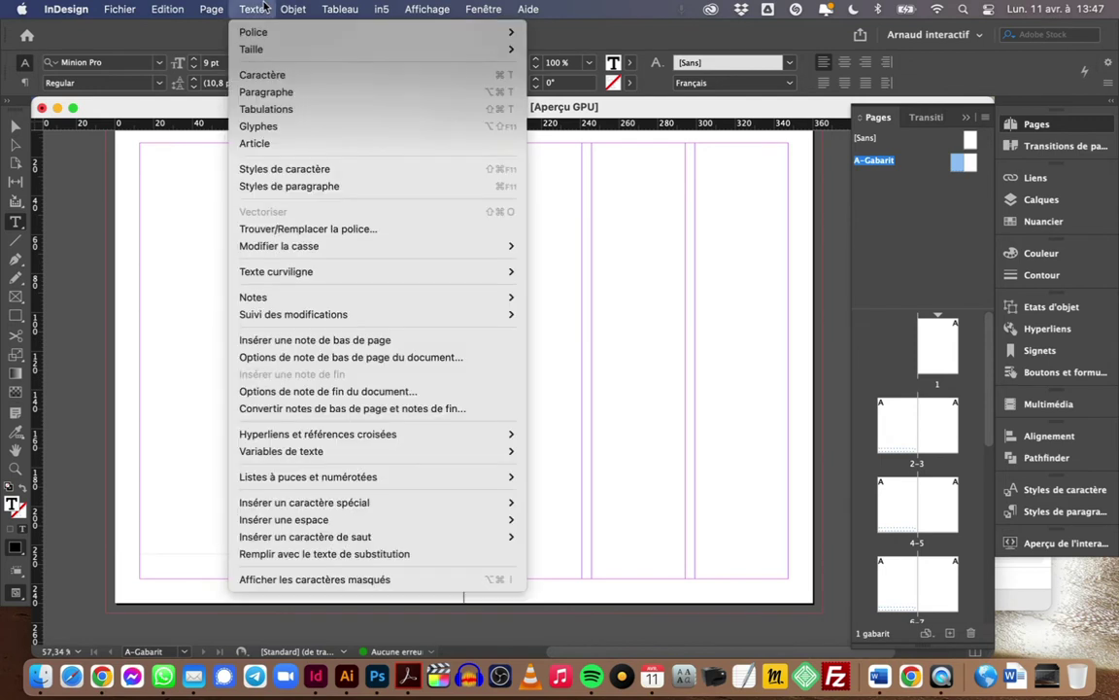
{"action": "mouse_move", "coordinate": [264, 481]}
{"action": "mouse_move", "coordinate": [263, 505]}
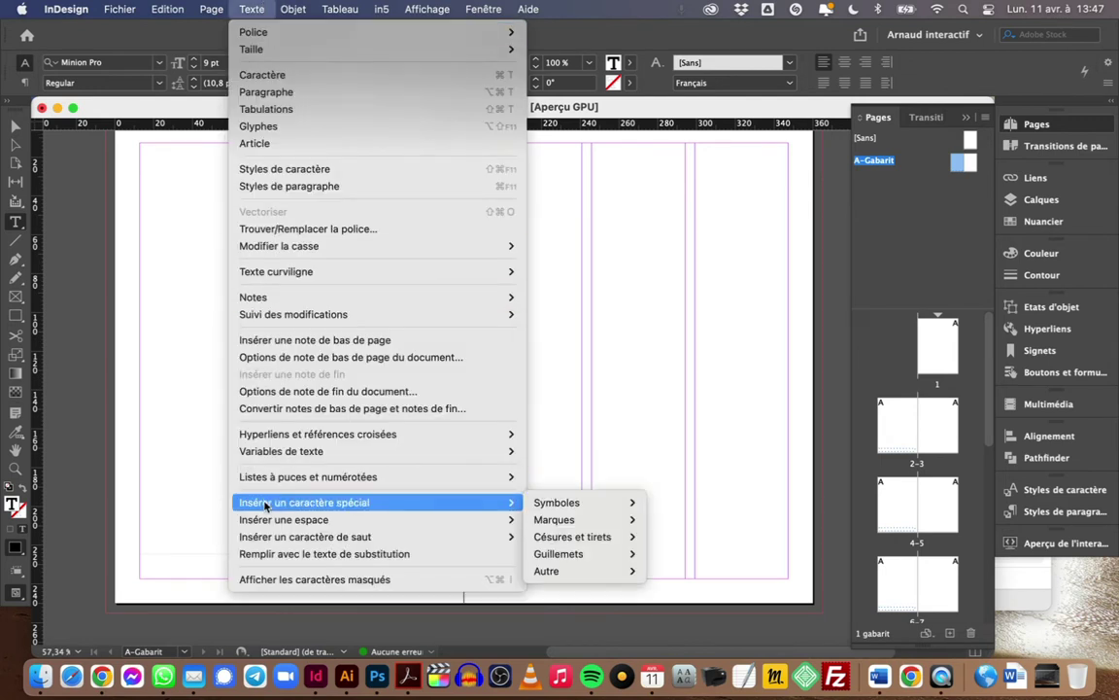
{"action": "mouse_move", "coordinate": [584, 521]}
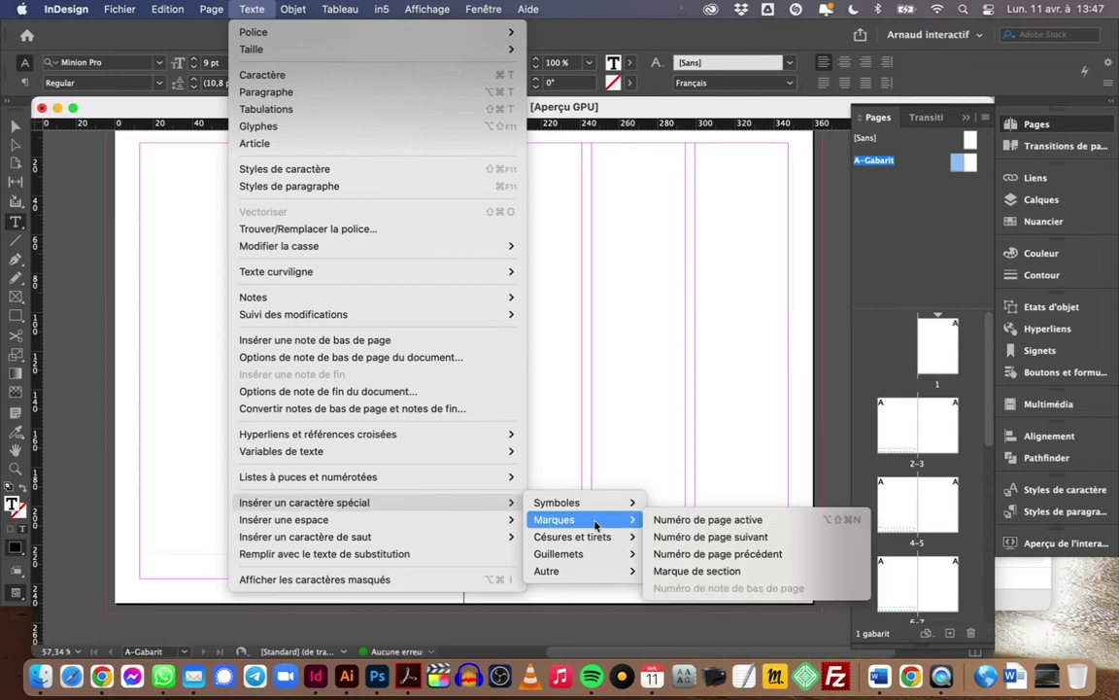
{"action": "left_click", "coordinate": [680, 520]}
{"action": "key", "text": "super+shift+c"}
Set the page number frame's vertical justification to Bas.
{"action": "key", "text": "super+b"}
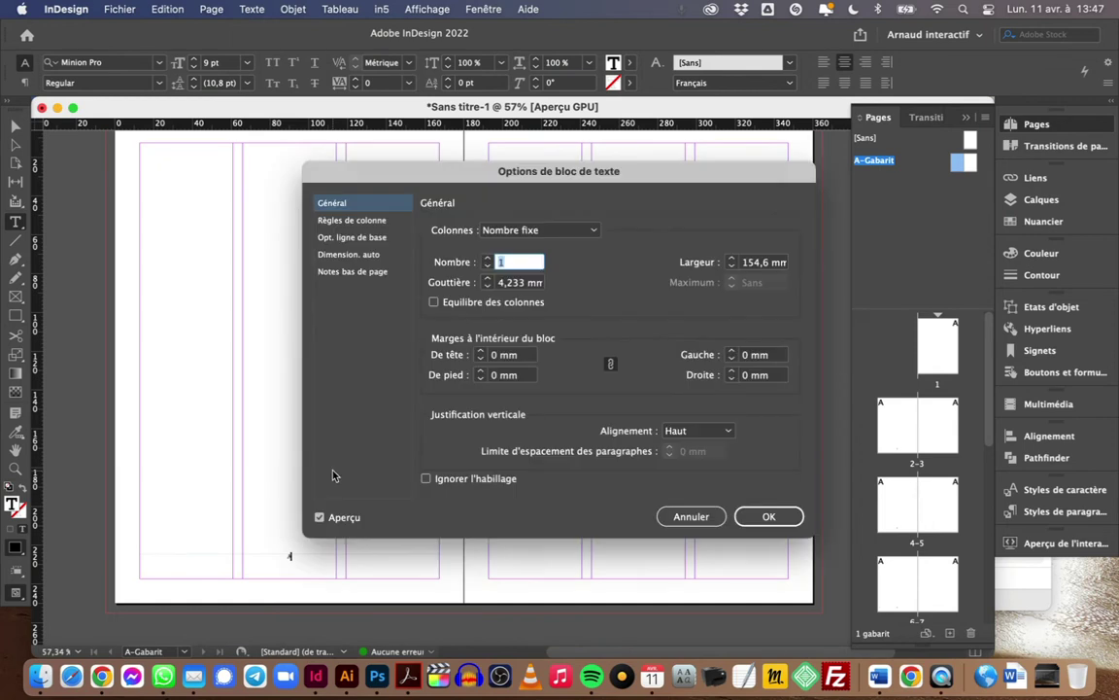
{"action": "left_click", "coordinate": [692, 431]}
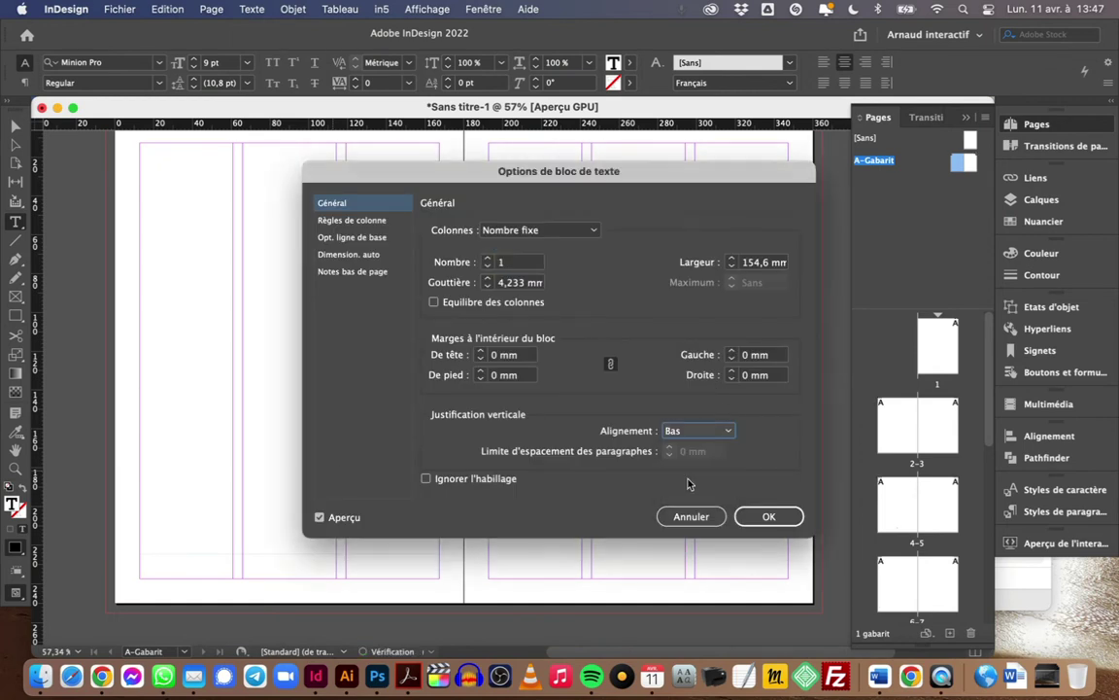
{"action": "left_click", "coordinate": [686, 478]}
{"action": "left_click", "coordinate": [767, 516]}
{"action": "key", "text": "Escape"}
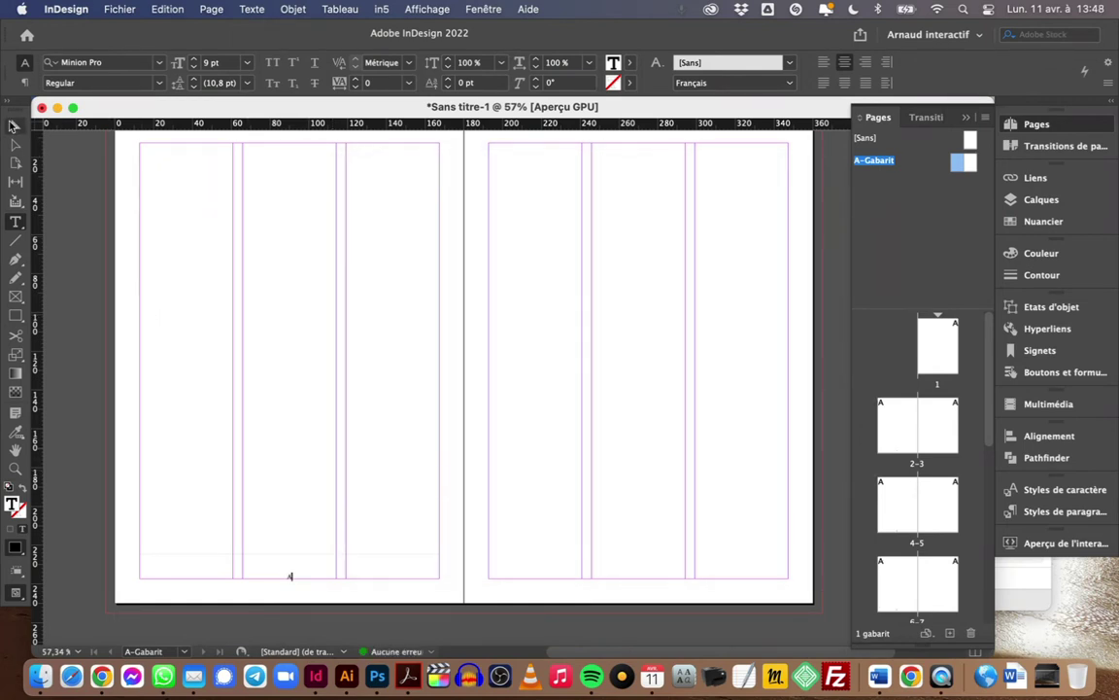
Duplicate the page number frame onto the right master page at the bottom margin, and check the numbering on pages 2-3.
{"action": "left_click_drag", "start_coordinate": [575, 573], "coordinate": [663, 571]}
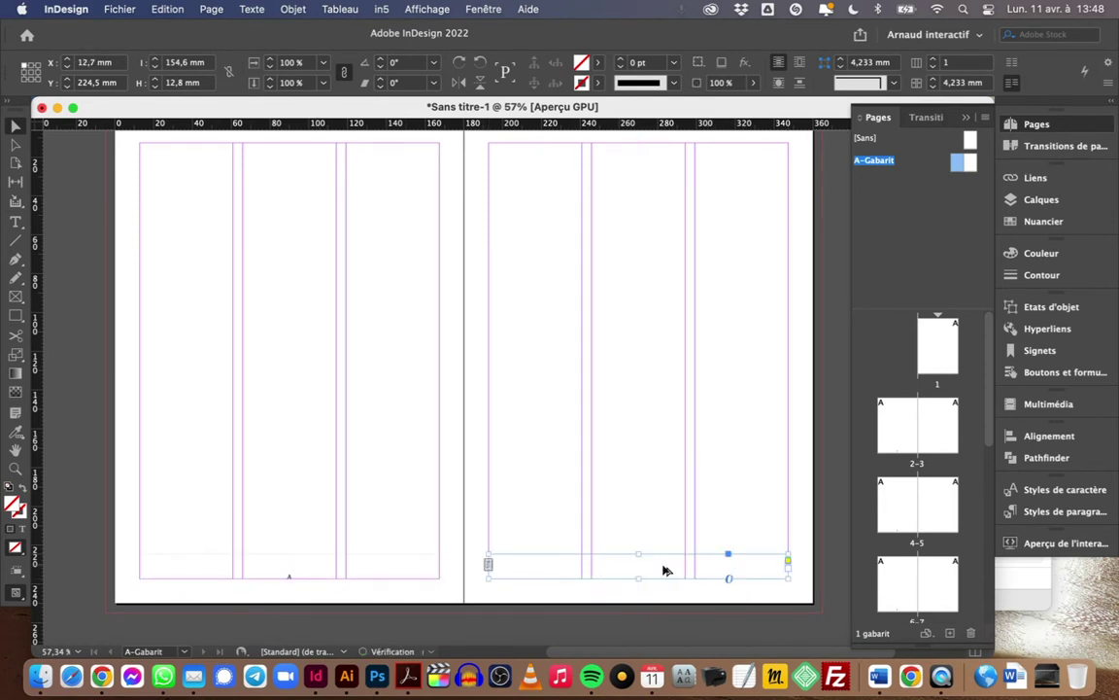
{"action": "left_click", "coordinate": [599, 473]}
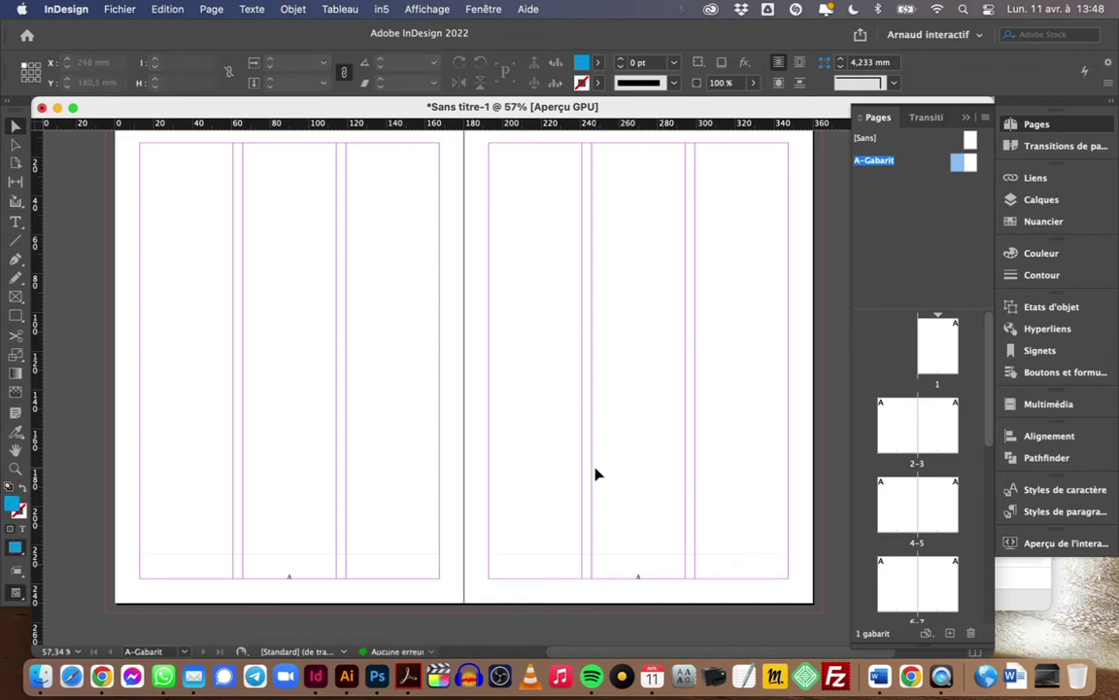
{"action": "double_click", "coordinate": [904, 435]}
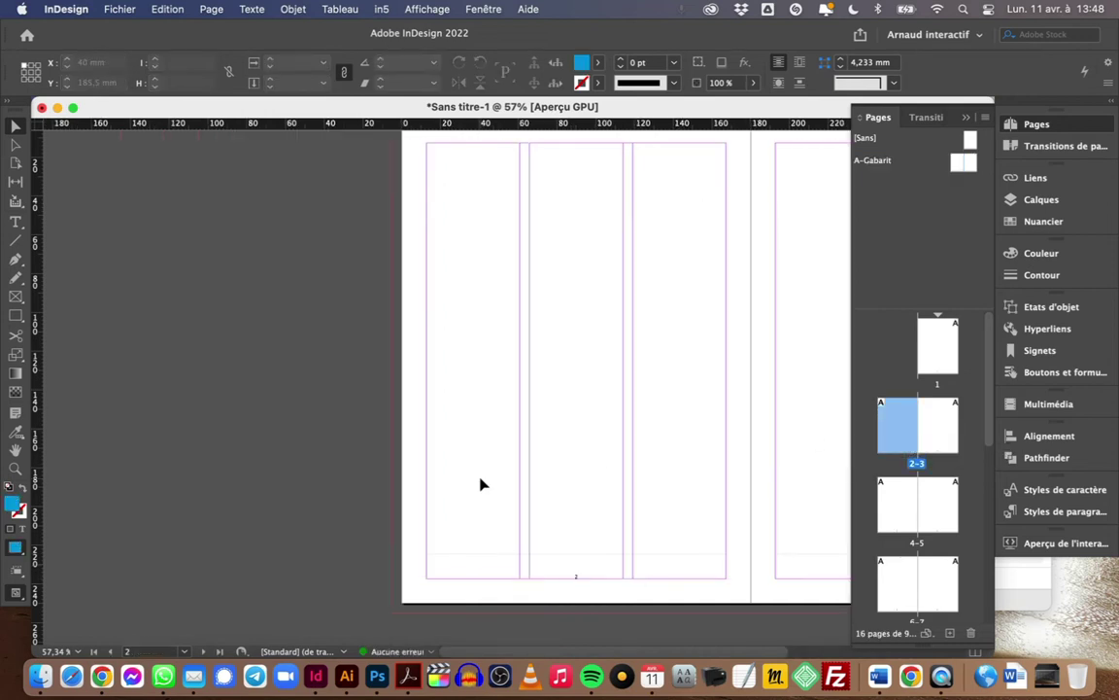
{"action": "scroll", "coordinate": [482, 482], "scroll_direction": "right", "scroll_amount": 5}
{"action": "scroll", "coordinate": [382, 489], "scroll_direction": "down", "scroll_amount": 2}
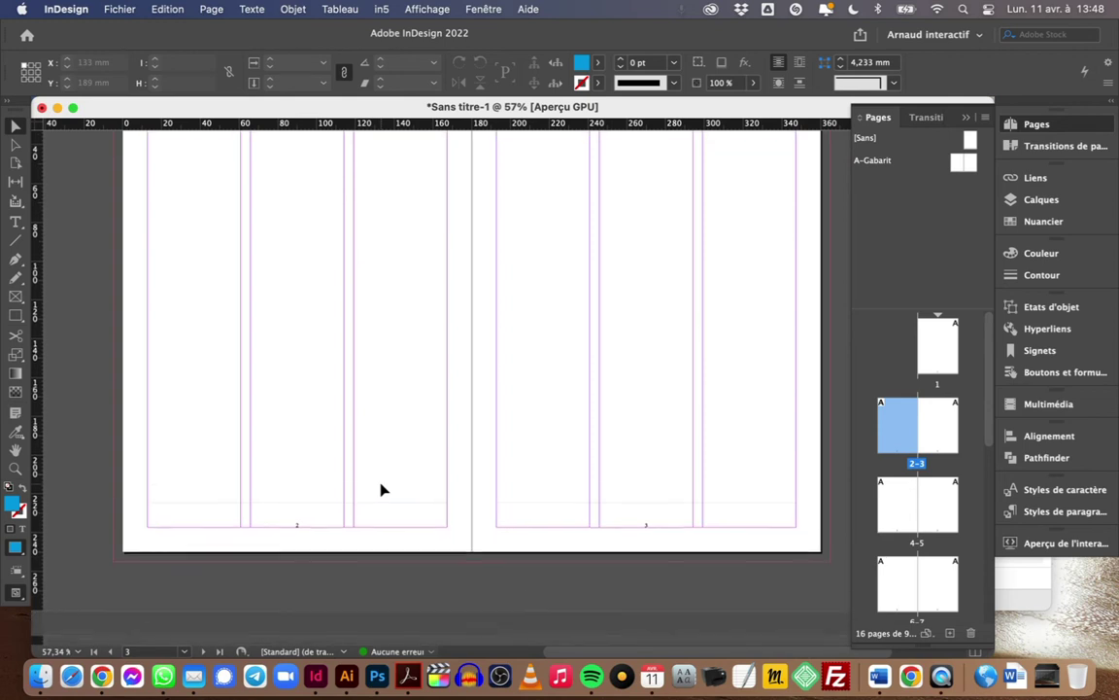
Apply the [Sans] master to page 1.
{"action": "scroll", "coordinate": [382, 489], "scroll_direction": "up", "scroll_amount": 4}
{"action": "scroll", "coordinate": [381, 489], "scroll_direction": "up", "scroll_amount": 15}
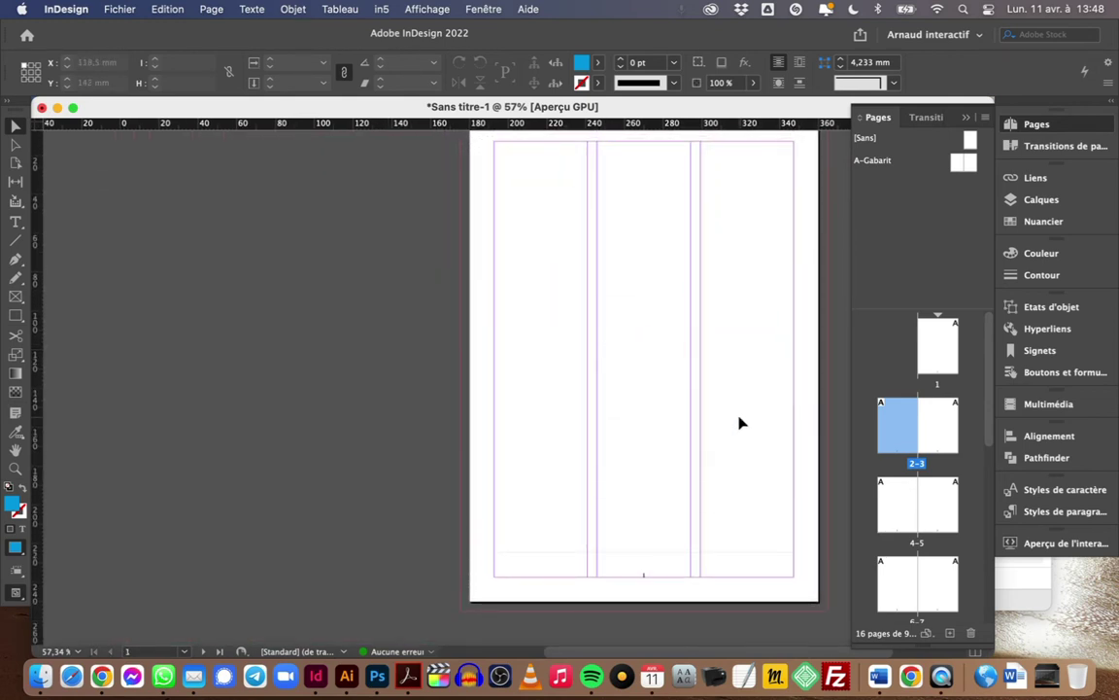
{"action": "left_click", "coordinate": [960, 138]}
{"action": "left_click_drag", "start_coordinate": [960, 138], "coordinate": [937, 348]}
{"action": "left_click_drag", "start_coordinate": [712, 385], "coordinate": [528, 403]}
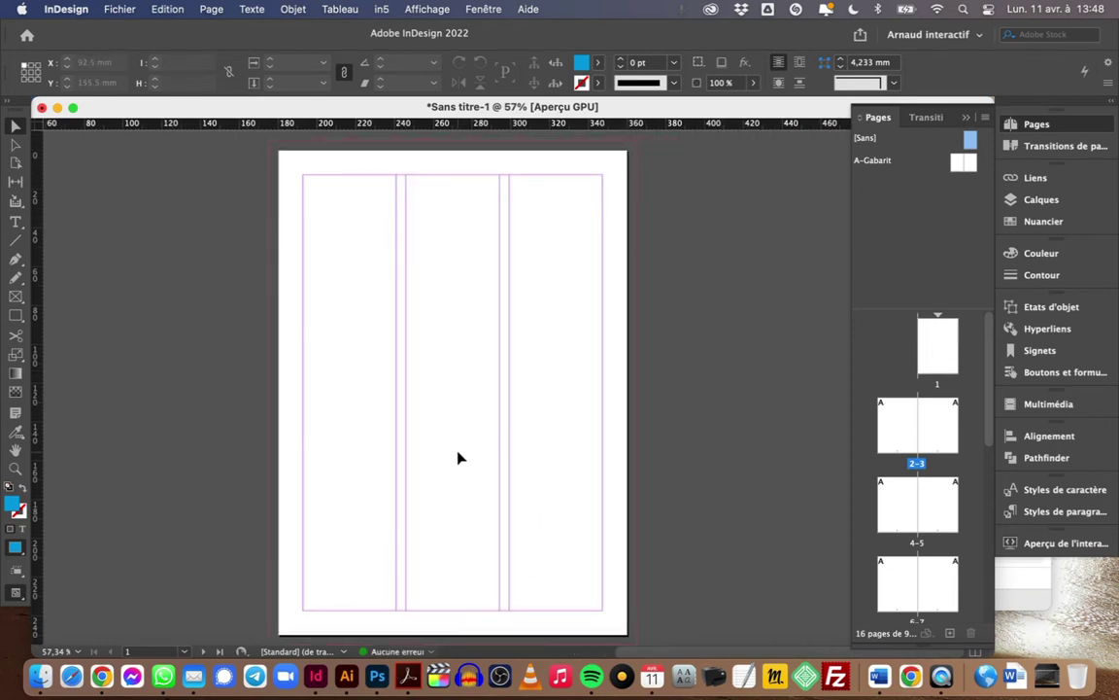
Draw a text frame across the first two columns at the top of page 2, about 120 mm tall, and enter "Titre".
{"action": "scroll", "coordinate": [402, 538], "scroll_direction": "down", "scroll_amount": 15}
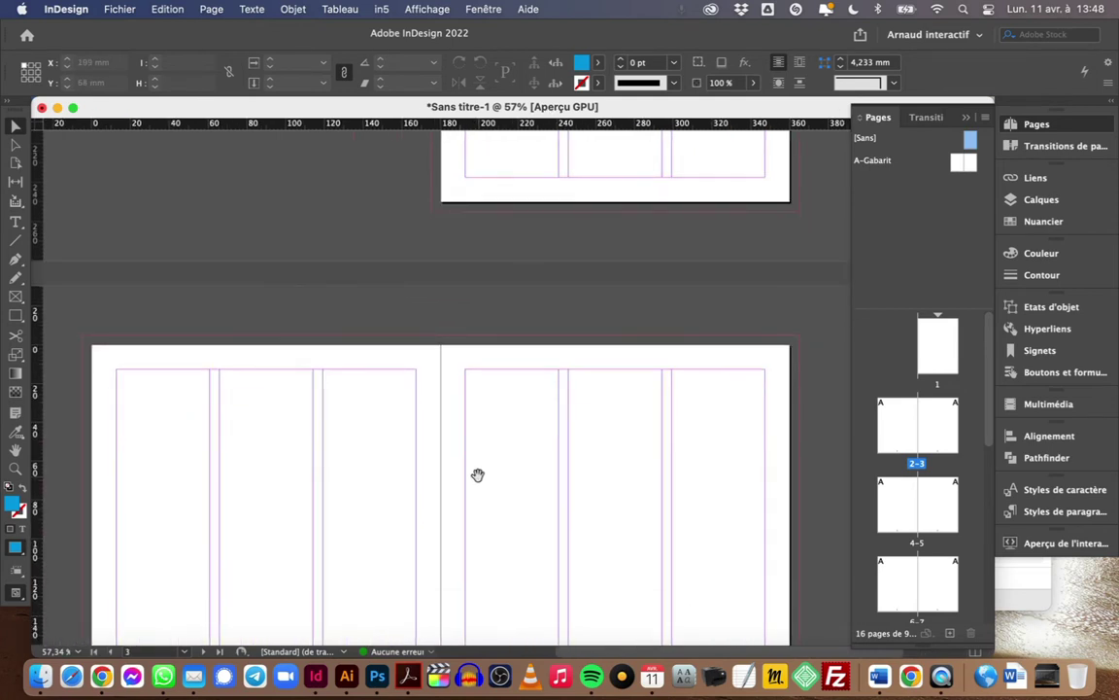
{"action": "left_click_drag", "start_coordinate": [403, 418], "coordinate": [415, 362]}
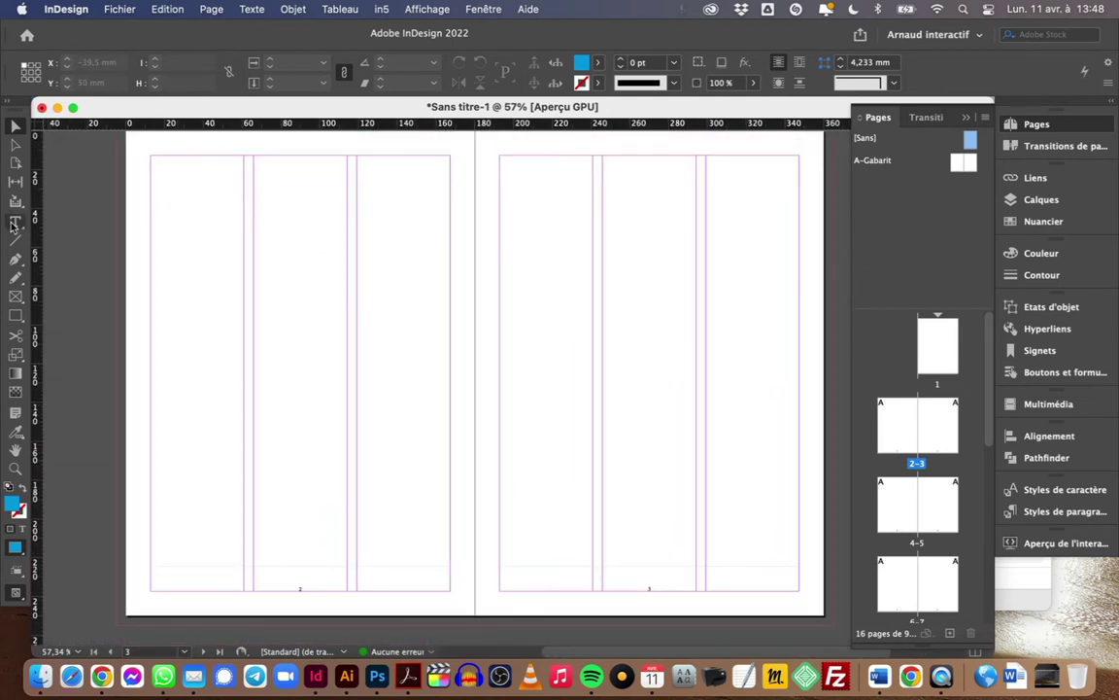
{"action": "key", "text": "t"}
{"action": "left_click_drag", "start_coordinate": [151, 155], "coordinate": [348, 387]}
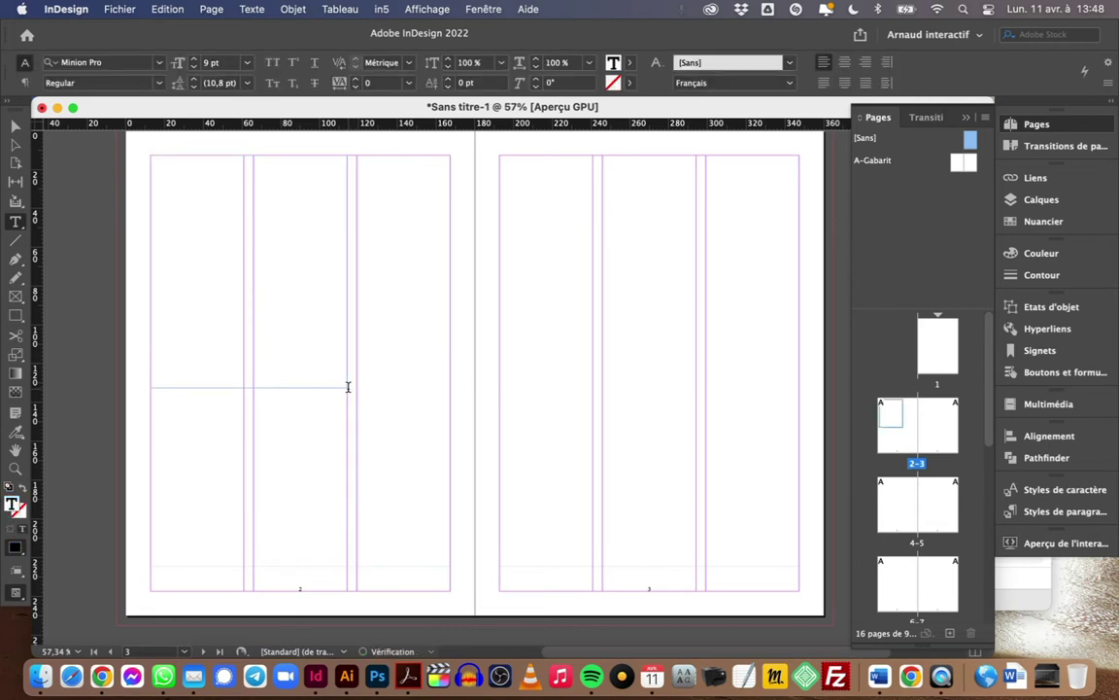
{"action": "type", "text": "Titre"}
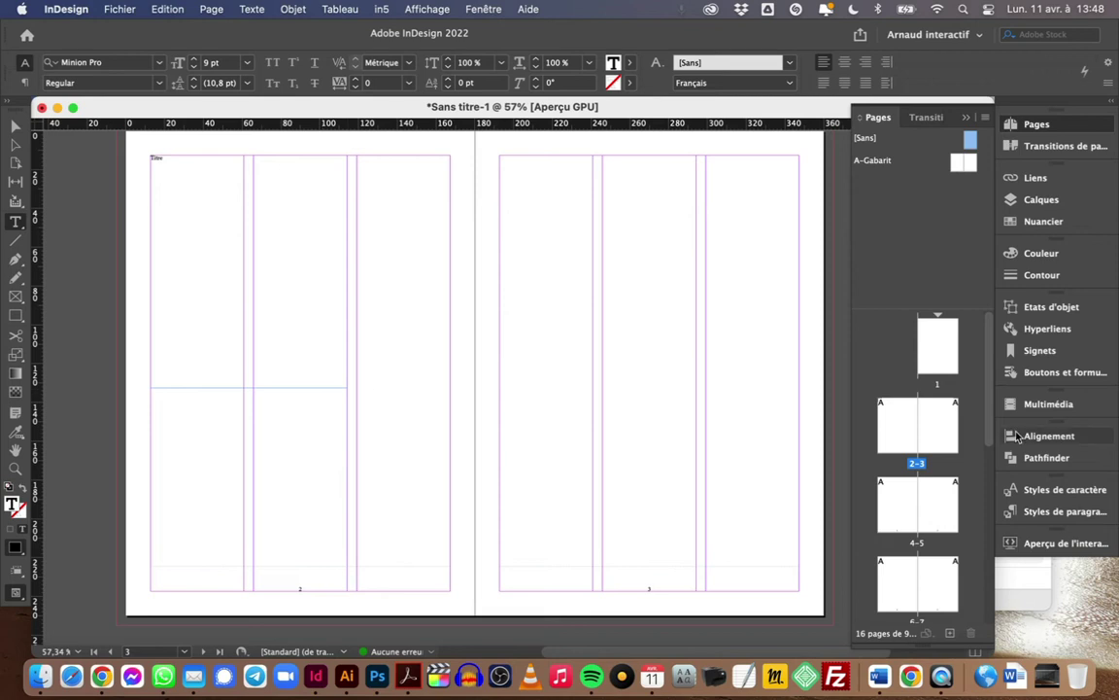
Assign the shortcut Cmd+Num 1 to the 01 Titre paragraph style.
{"action": "left_click", "coordinate": [1036, 518]}
{"action": "double_click", "coordinate": [889, 531]}
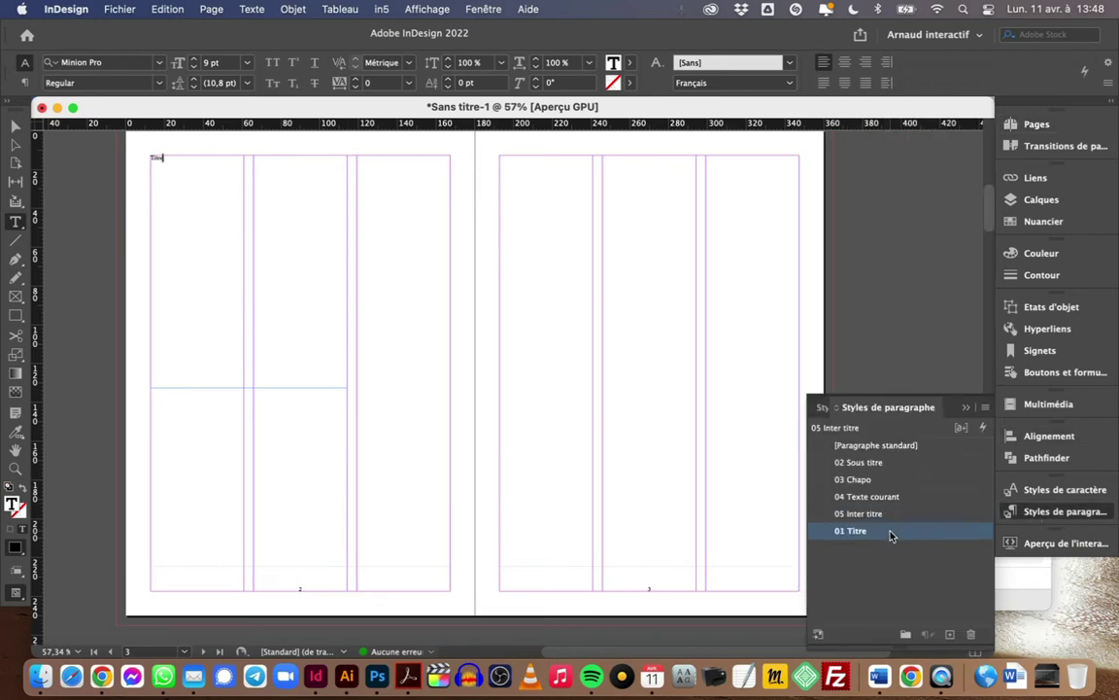
{"action": "left_click", "coordinate": [632, 245]}
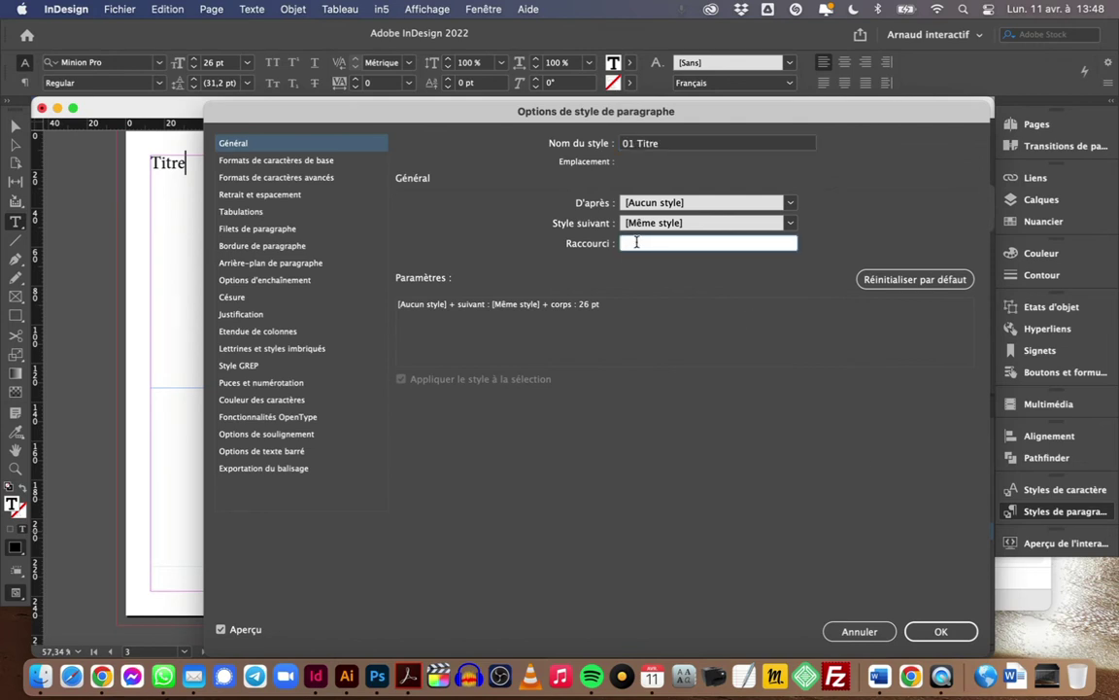
{"action": "key", "text": "super+KP_1"}
{"action": "left_click", "coordinate": [941, 632]}
{"action": "left_click", "coordinate": [894, 515]}
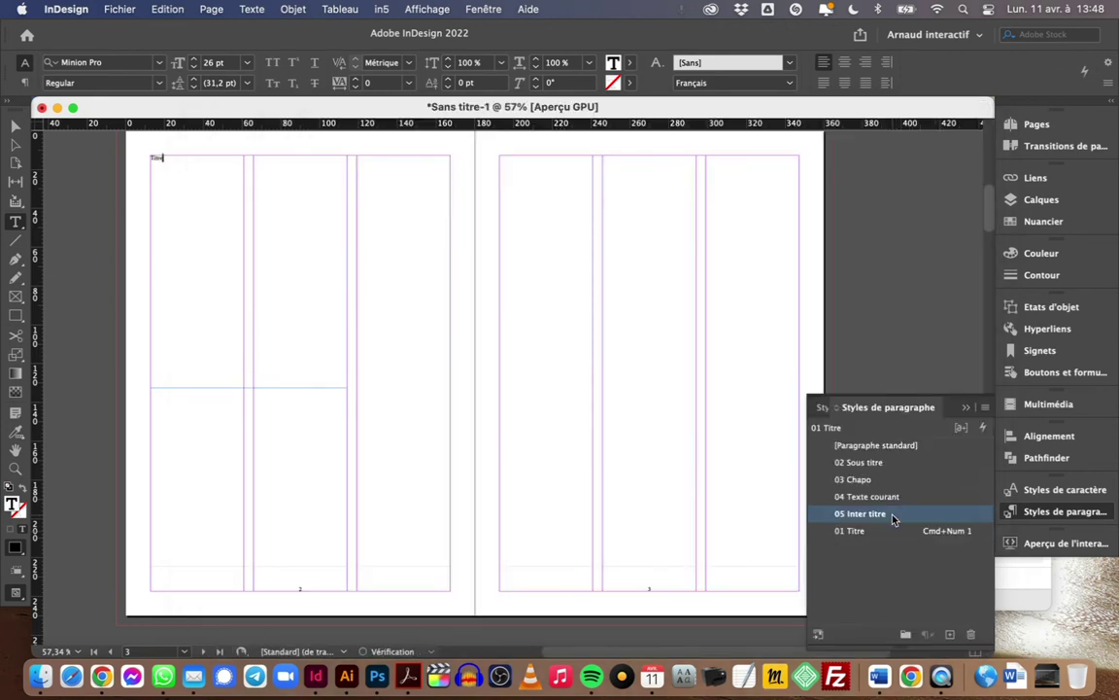
Assign the shortcut Cmd+Num 2 to the 02 Sous titre paragraph style.
{"action": "double_click", "coordinate": [901, 465]}
{"action": "key", "text": "Tab"}
{"action": "key", "text": "Tab"}
{"action": "key", "text": "Tab"}
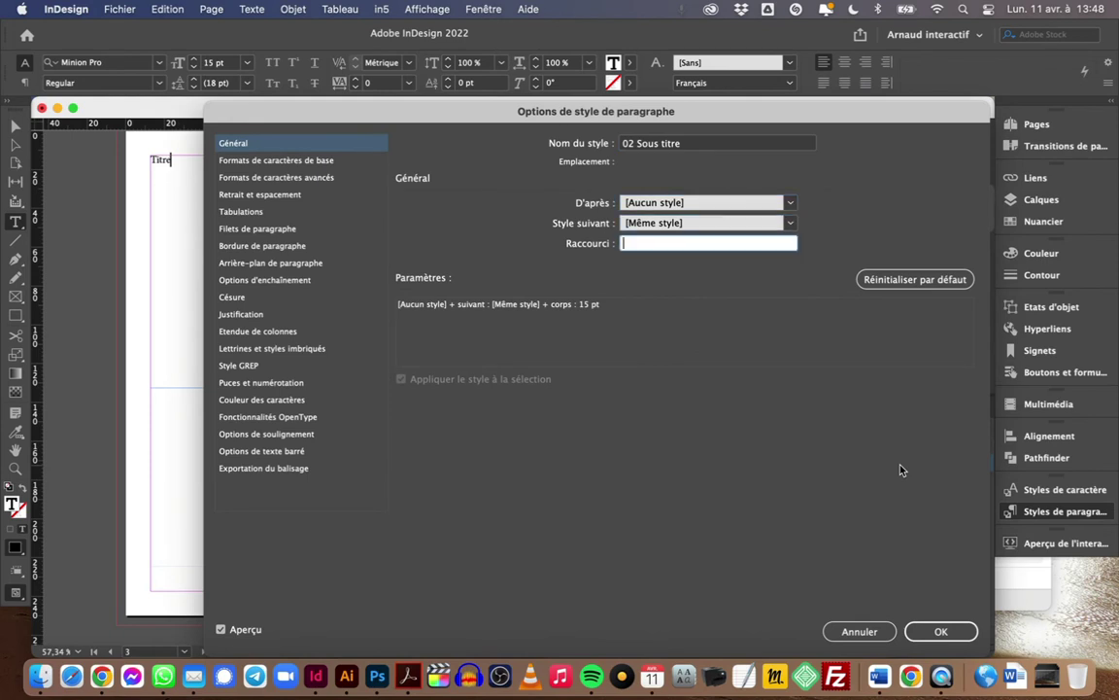
{"action": "key", "text": "super+KP_2"}
{"action": "key", "text": "Return"}
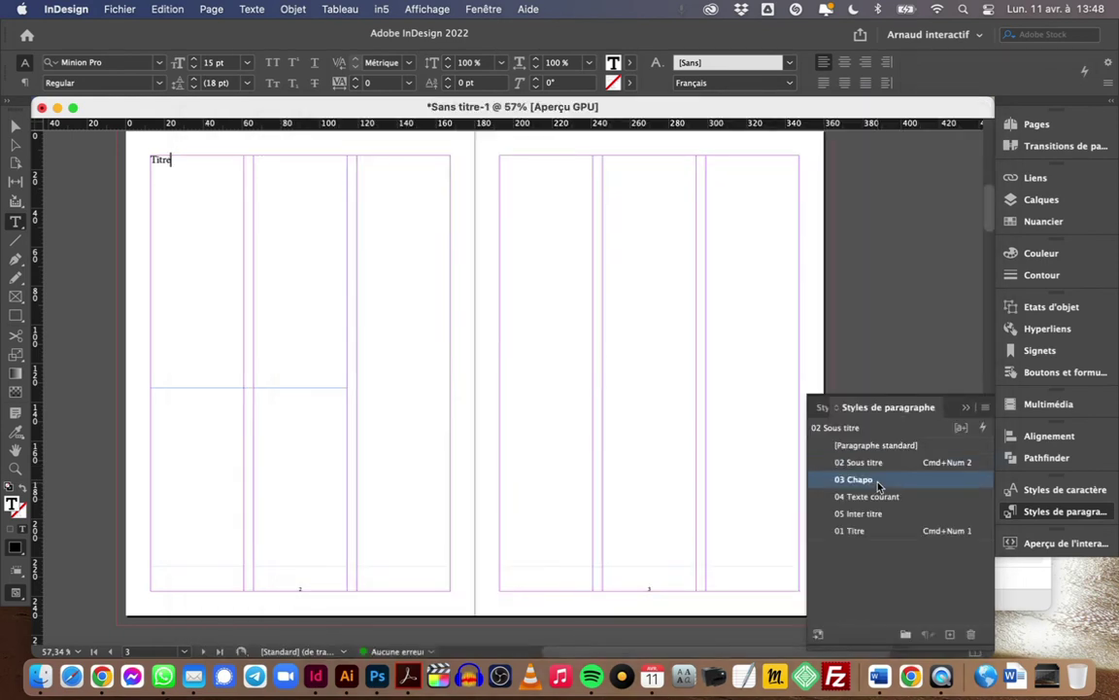
Assign the shortcut Cmd+Num 3 to the 03 Chapo paragraph style.
{"action": "double_click", "coordinate": [879, 483]}
{"action": "key", "text": "Tab"}
{"action": "key", "text": "Tab"}
{"action": "key", "text": "Tab"}
{"action": "key", "text": "super+KP_3"}
{"action": "key", "text": "Return"}
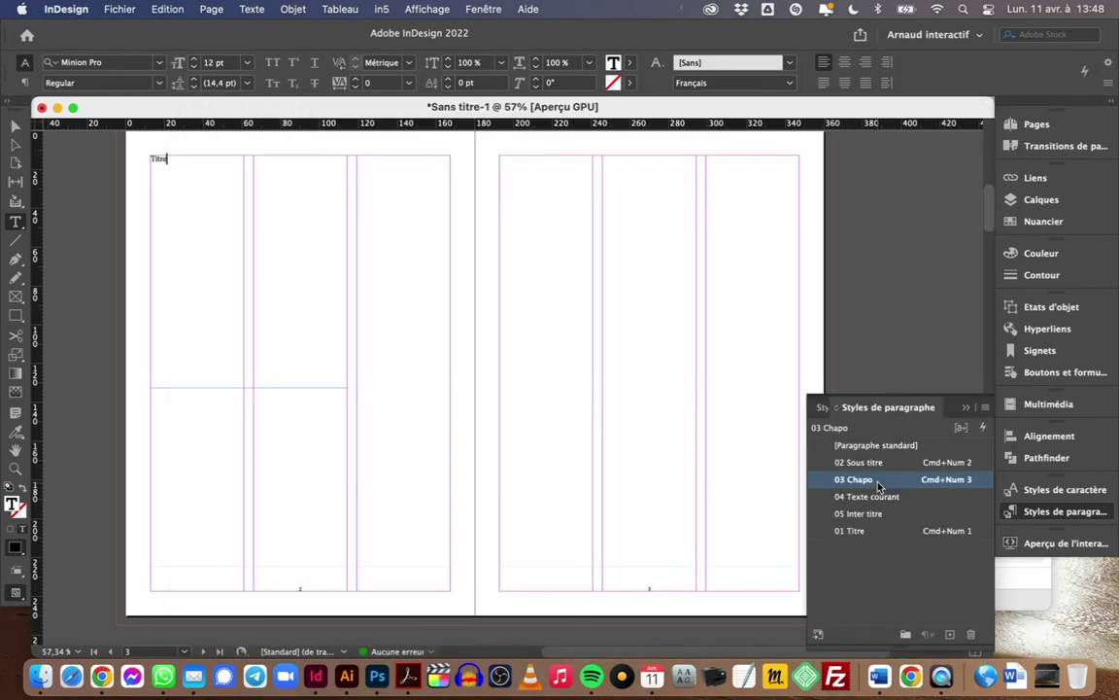
Assign the shortcut Cmd+Num 4 to the 04 Texte courant paragraph style.
{"action": "double_click", "coordinate": [874, 497]}
{"action": "key", "text": "Tab"}
{"action": "key", "text": "Tab"}
{"action": "key", "text": "Tab"}
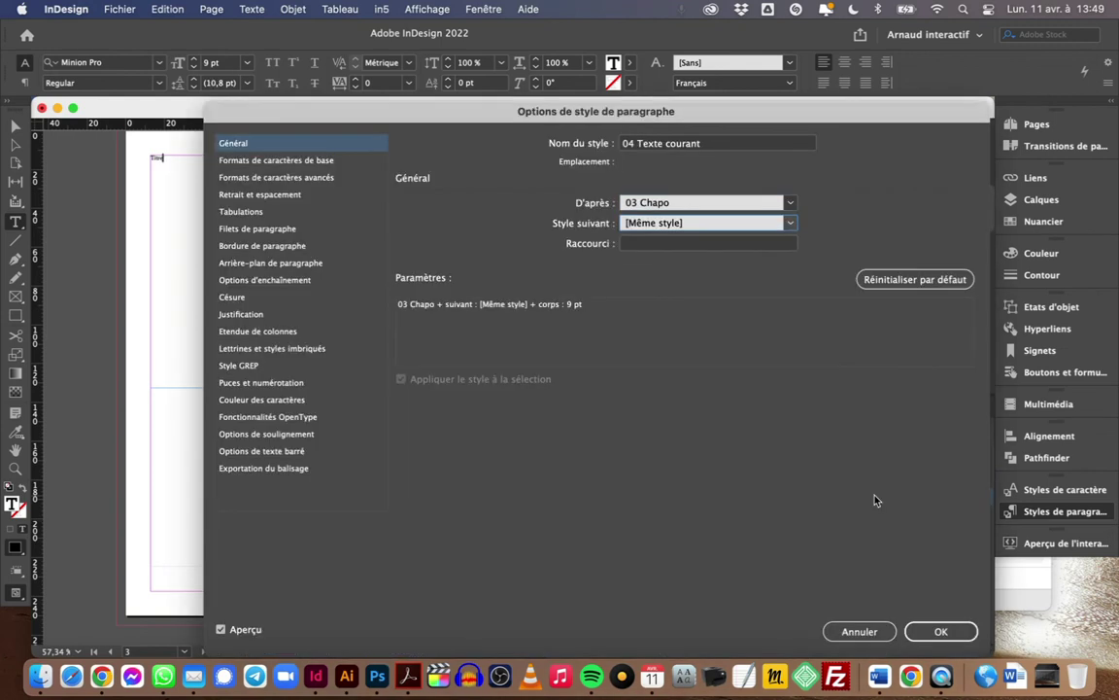
{"action": "key", "text": "super+KP_4"}
{"action": "key", "text": "Return"}
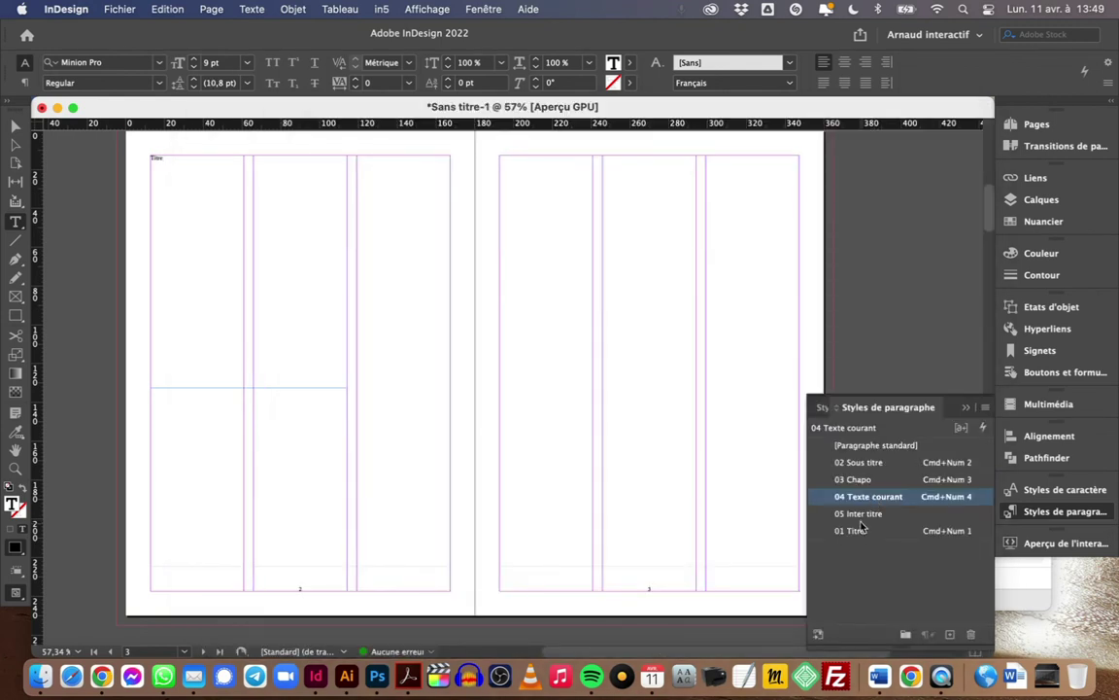
Assign the shortcut Cmd+Num 5 to the 05 Inter titre paragraph style.
{"action": "double_click", "coordinate": [865, 514]}
{"action": "key", "text": "Tab"}
{"action": "key", "text": "super+KP_5"}
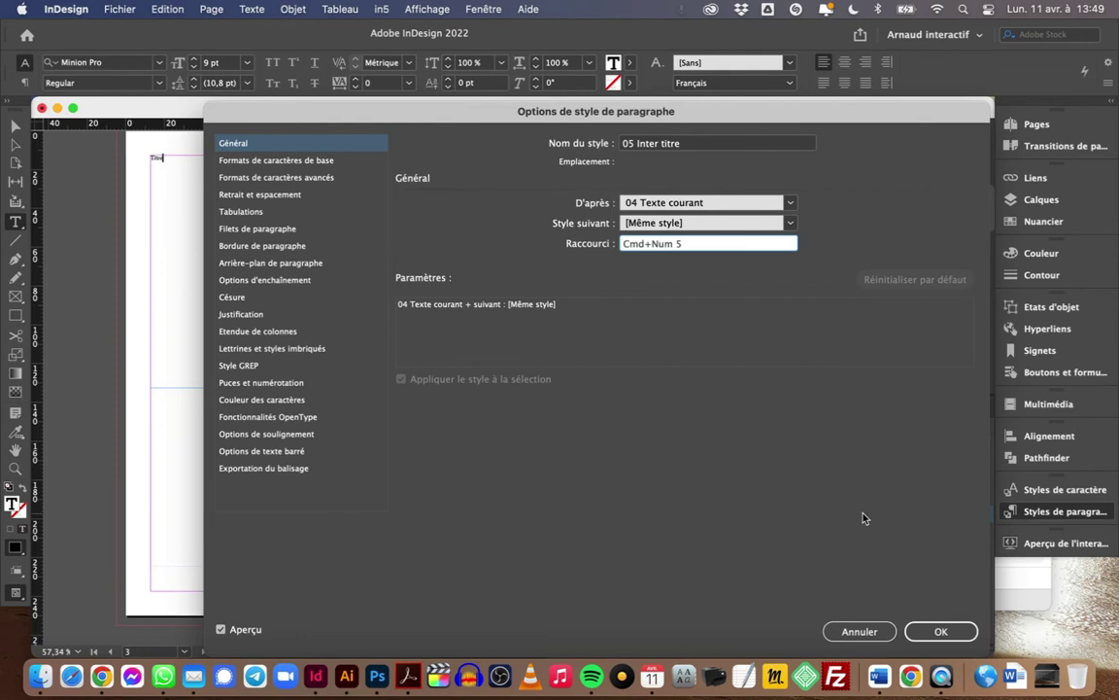
{"action": "key", "text": "Return"}
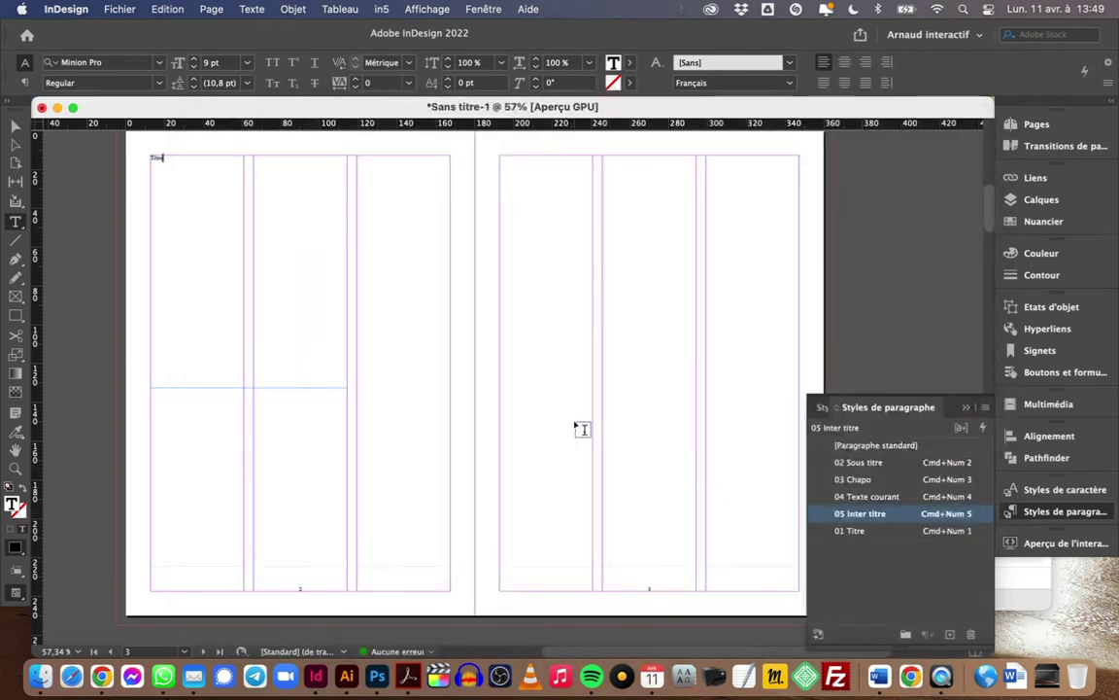
Apply the 01 Titre style to the "Titre" line and add a "sous titre" line below it in the 02 Sous titre style.
{"action": "key", "text": "super+KP_1"}
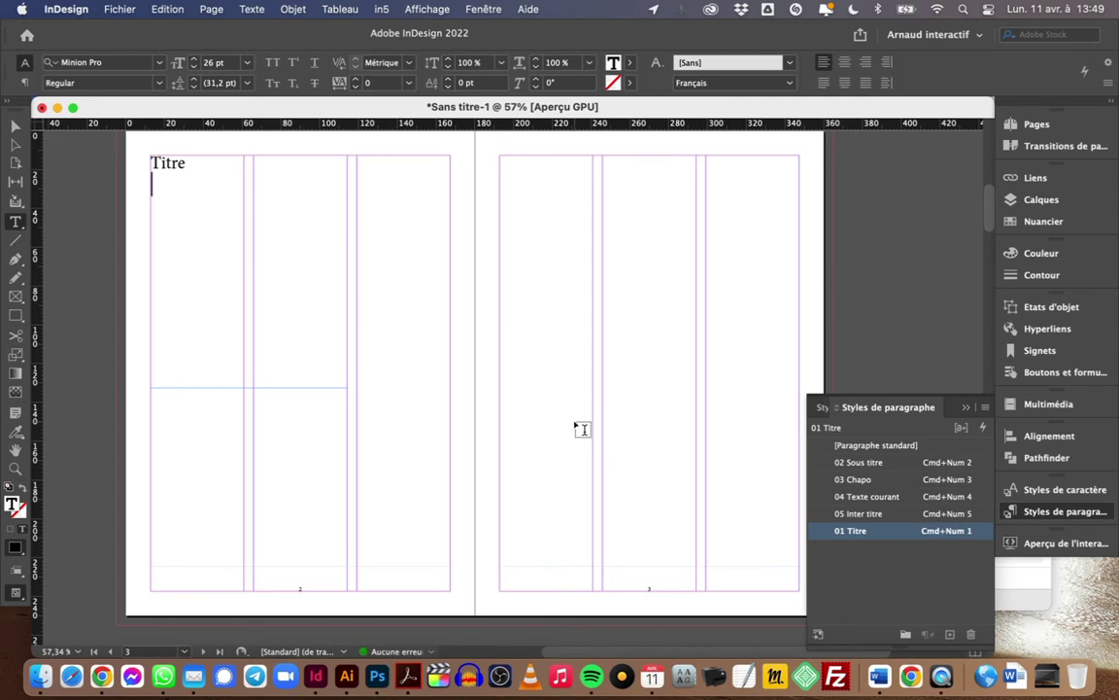
{"action": "type", "text": "sous titre"}
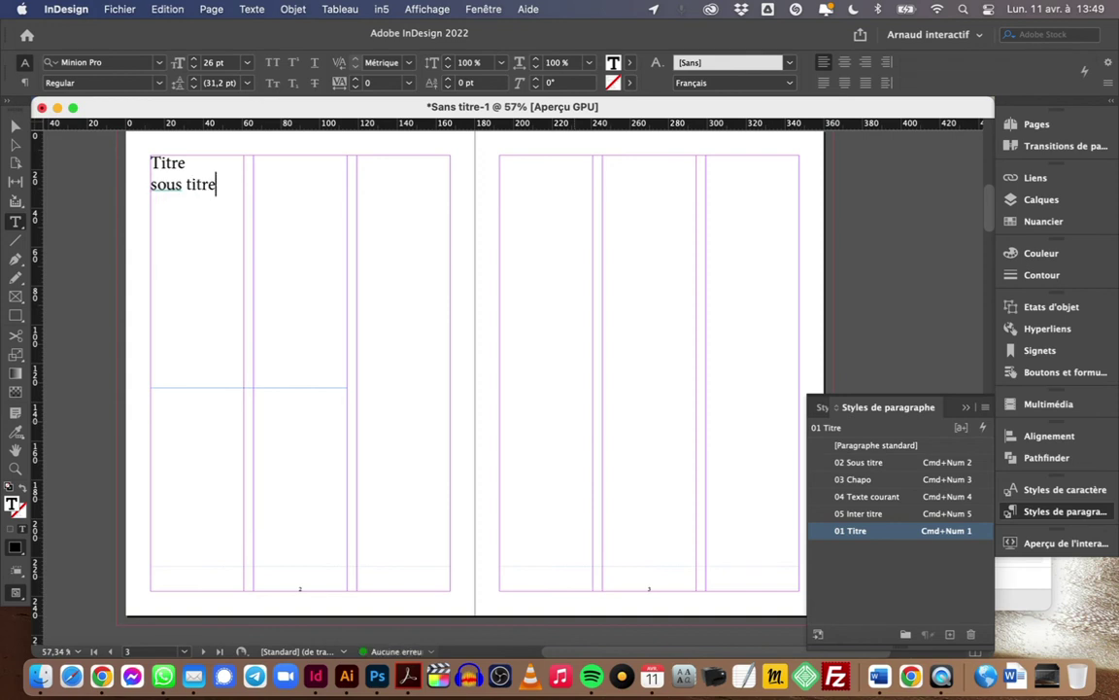
{"action": "key", "text": "super+KP_2"}
{"action": "key", "text": "Return"}
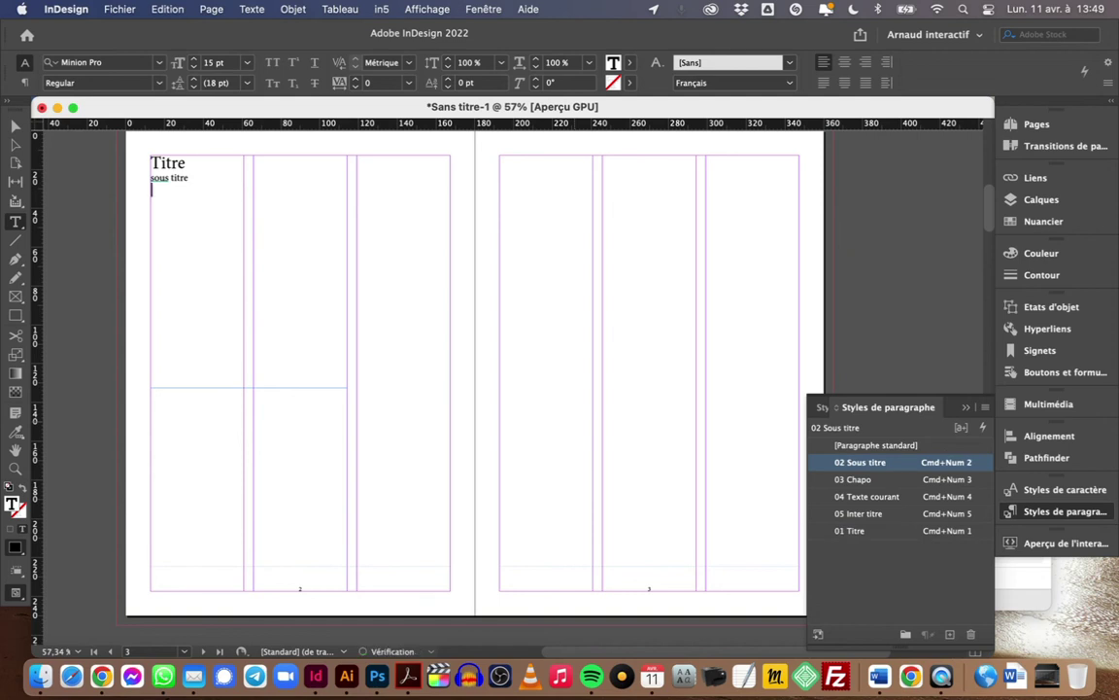
Add a dummy paragraph starting "Texte courant" in the 04 Texte courant style, followed by a dummy line "dsqkldfjldsjkkdslmsj" in the 05 Inter titre style.
{"action": "type", "text": "Texte courant qsmldfddlsqhfs dsmdlh mlsdh mflds fsd"}
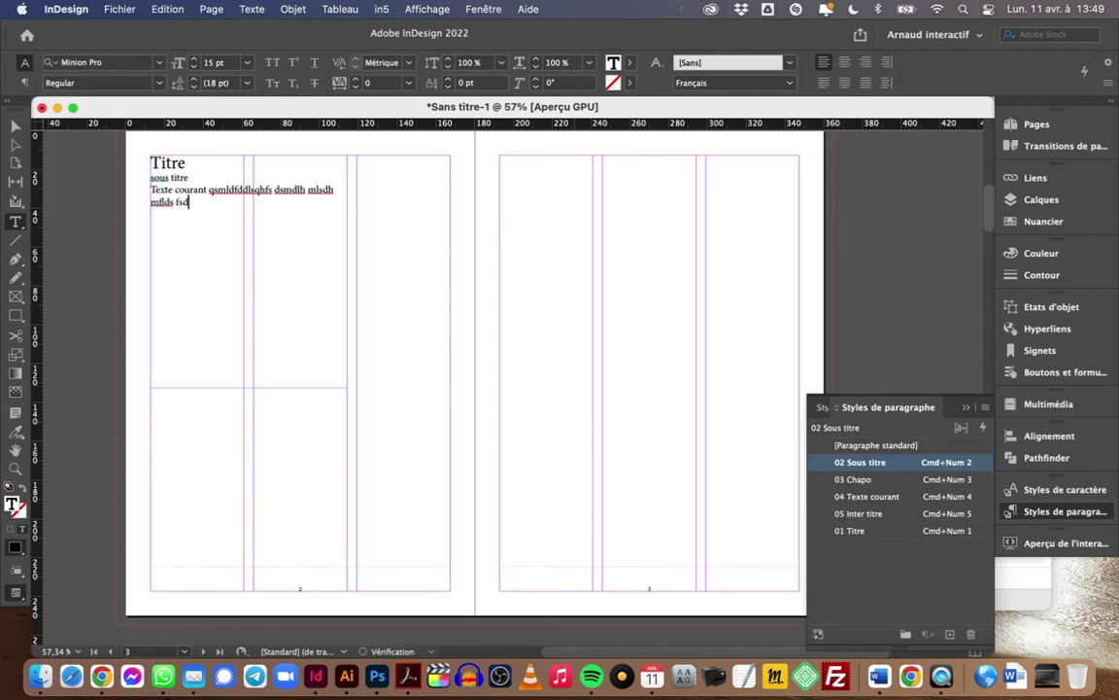
{"action": "key", "text": "super+KP_4"}
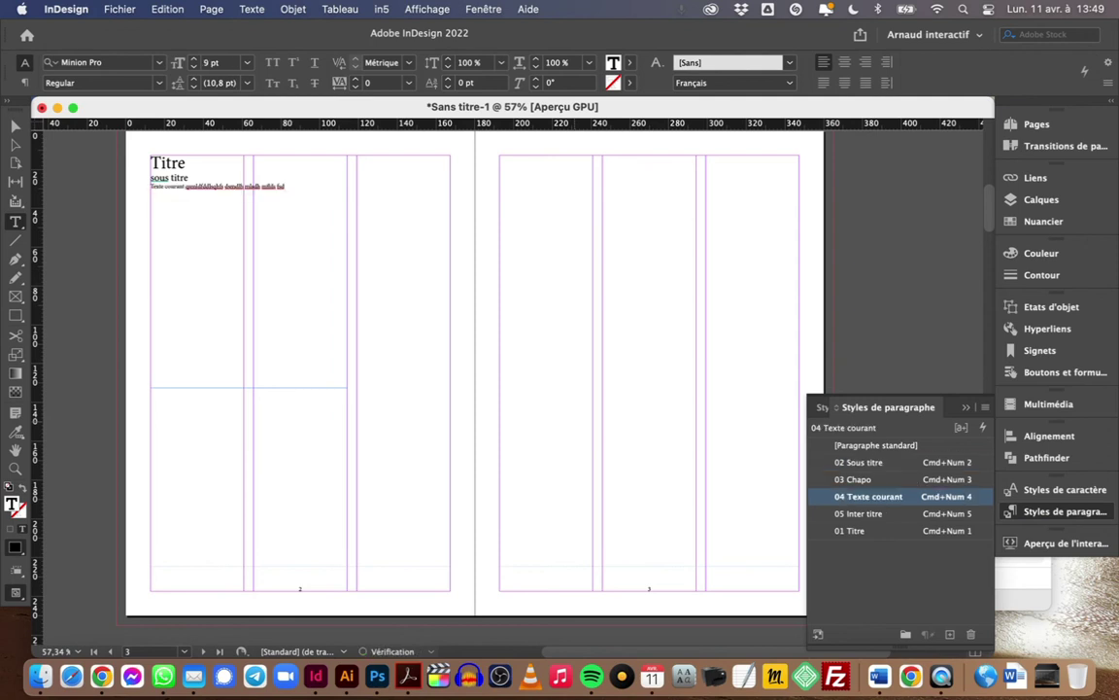
{"action": "type", "text": "dsqkldfjldsjkkdslmsj"}
{"action": "key", "text": "super+KP_5"}
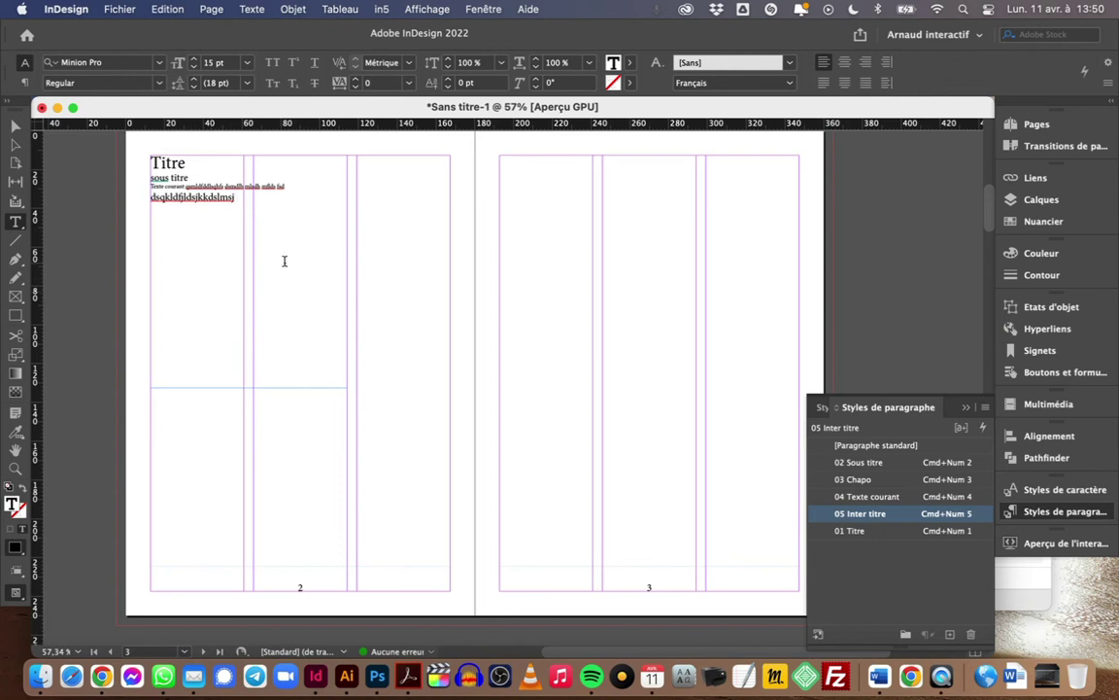
{"action": "key", "text": "Return"}
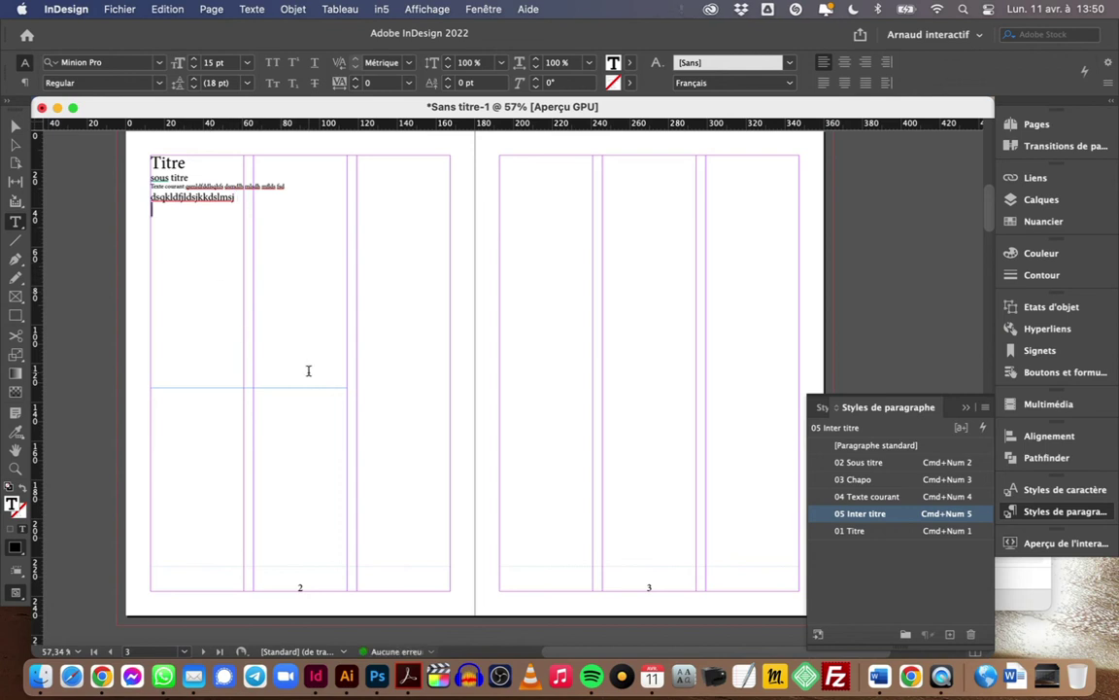
Create a text frame about 48 × 187 mm in page 2's third column, filled with placeholder text in the 04 Texte courant style.
{"action": "left_click_drag", "start_coordinate": [361, 160], "coordinate": [446, 518]}
{"action": "right_click", "coordinate": [408, 369]}
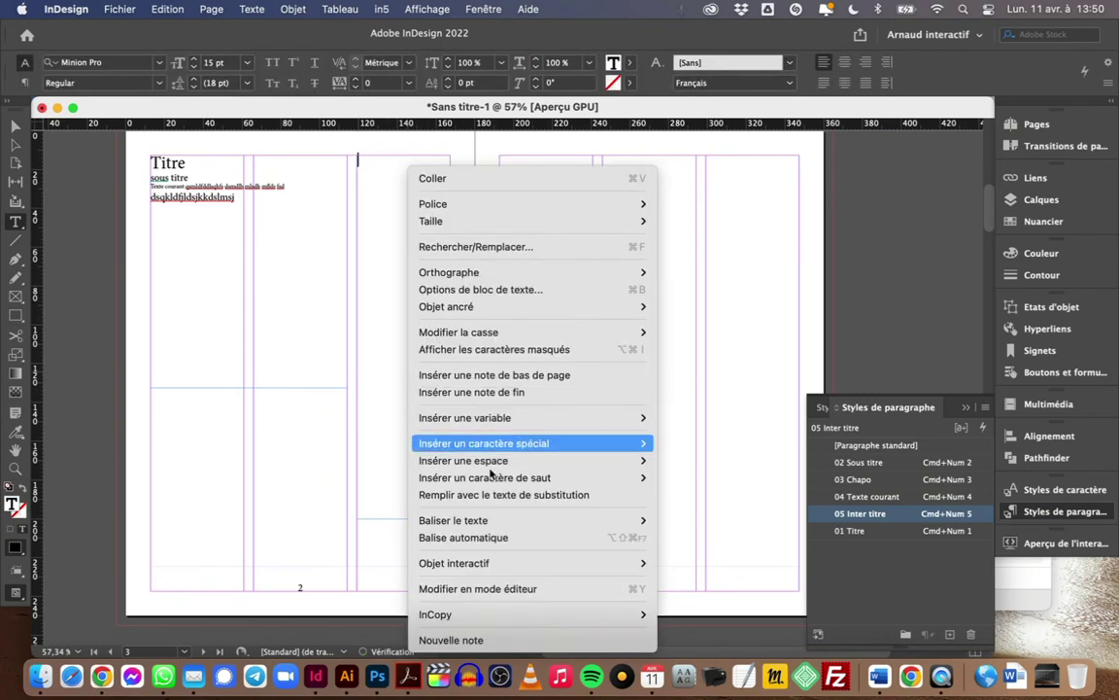
{"action": "left_click", "coordinate": [505, 494]}
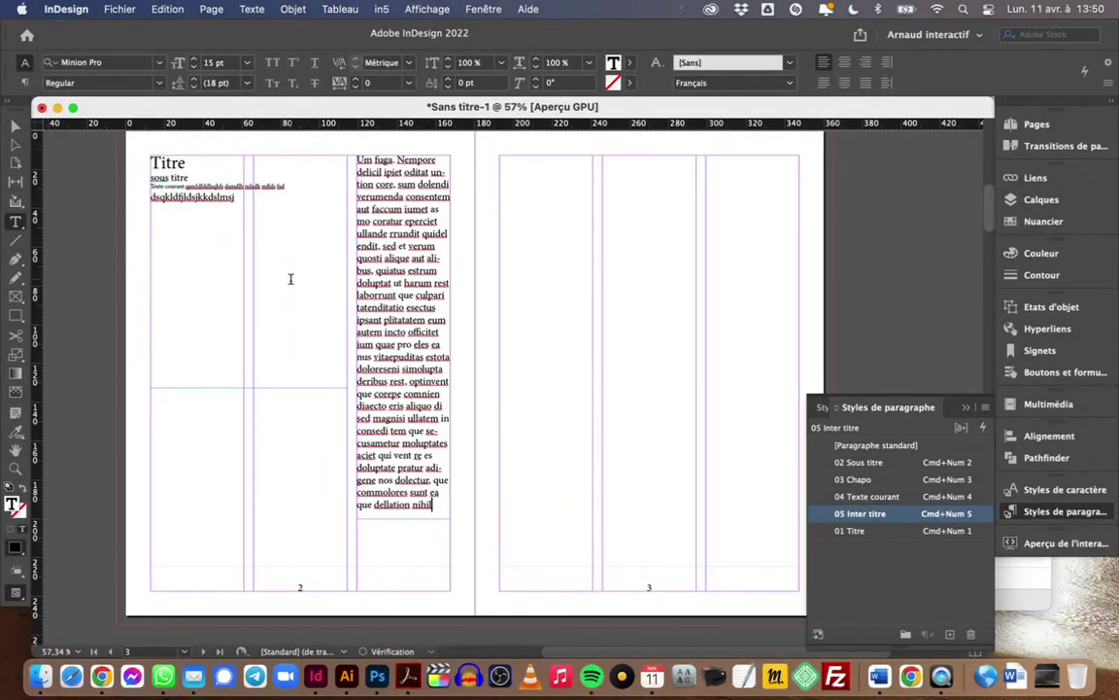
{"action": "key", "text": "super+a"}
{"action": "key", "text": "super+KP_4"}
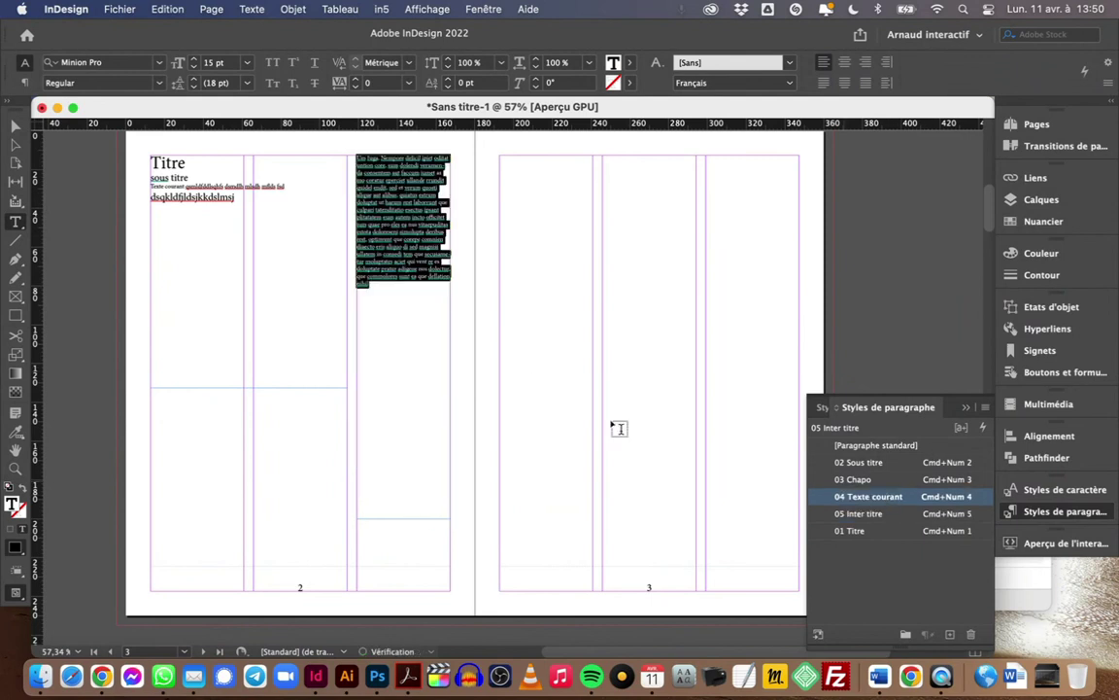
Deselect the placeholder text frame and sort the paragraph styles by name.
{"action": "left_click", "coordinate": [16, 126]}
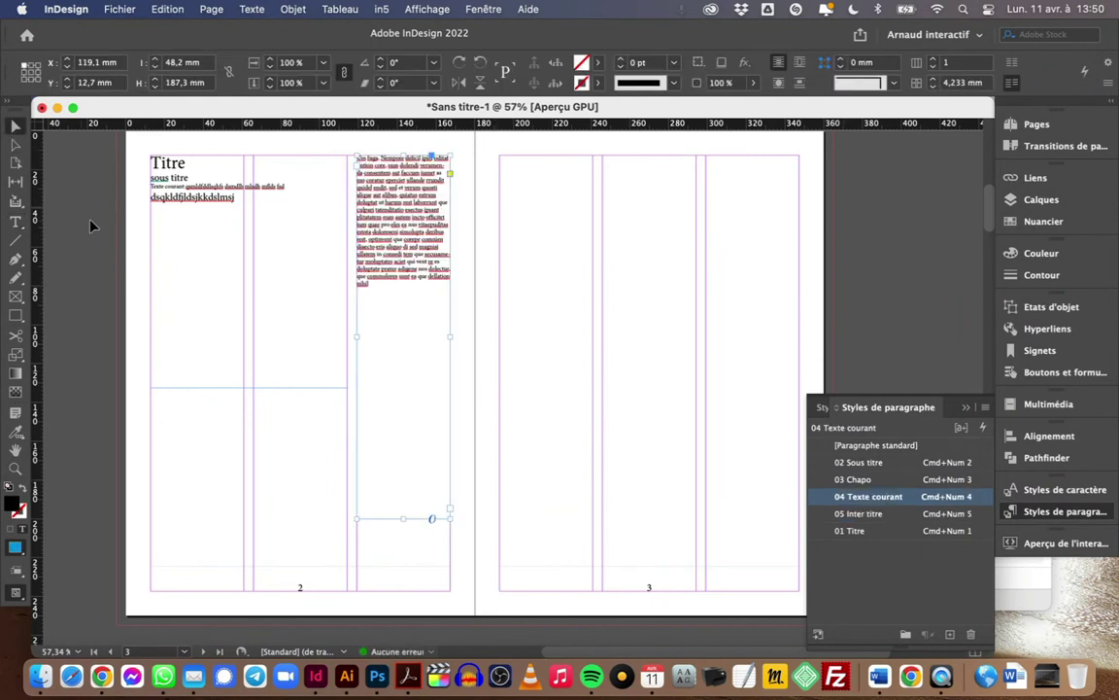
{"action": "left_click", "coordinate": [92, 205]}
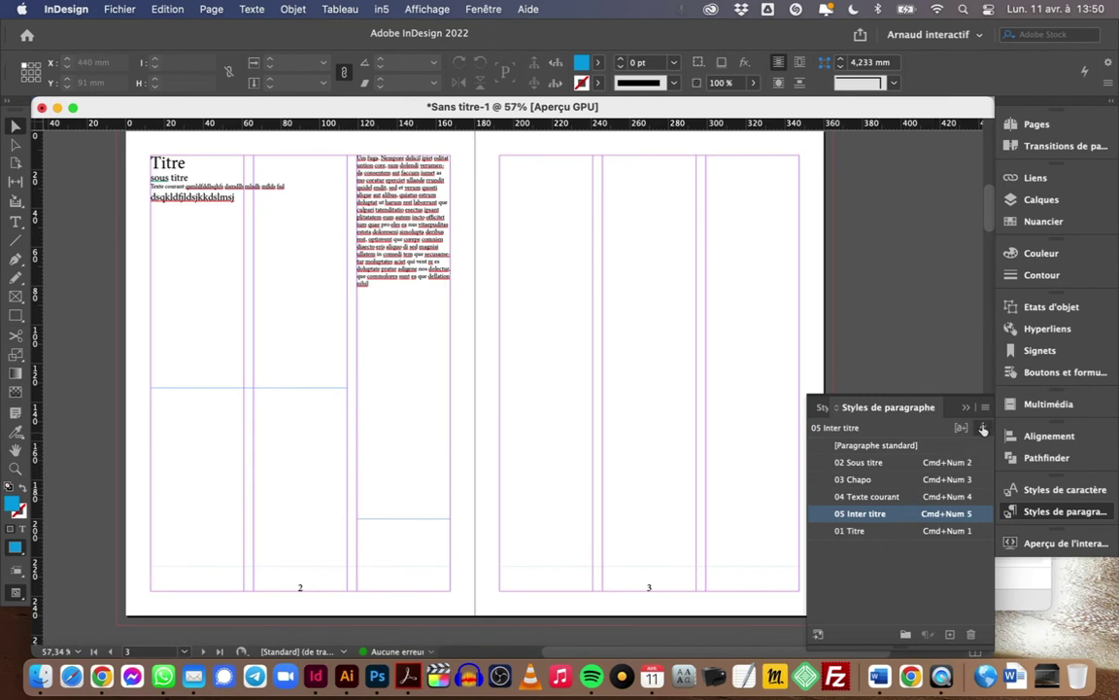
{"action": "left_click", "coordinate": [986, 407]}
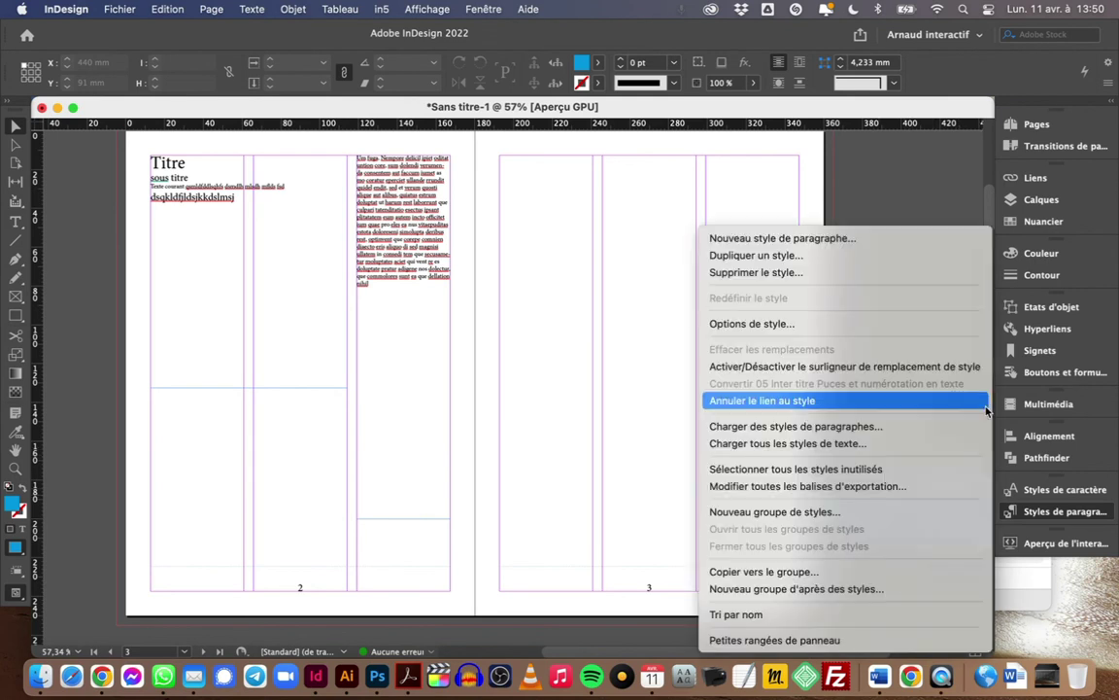
{"action": "left_click", "coordinate": [789, 623]}
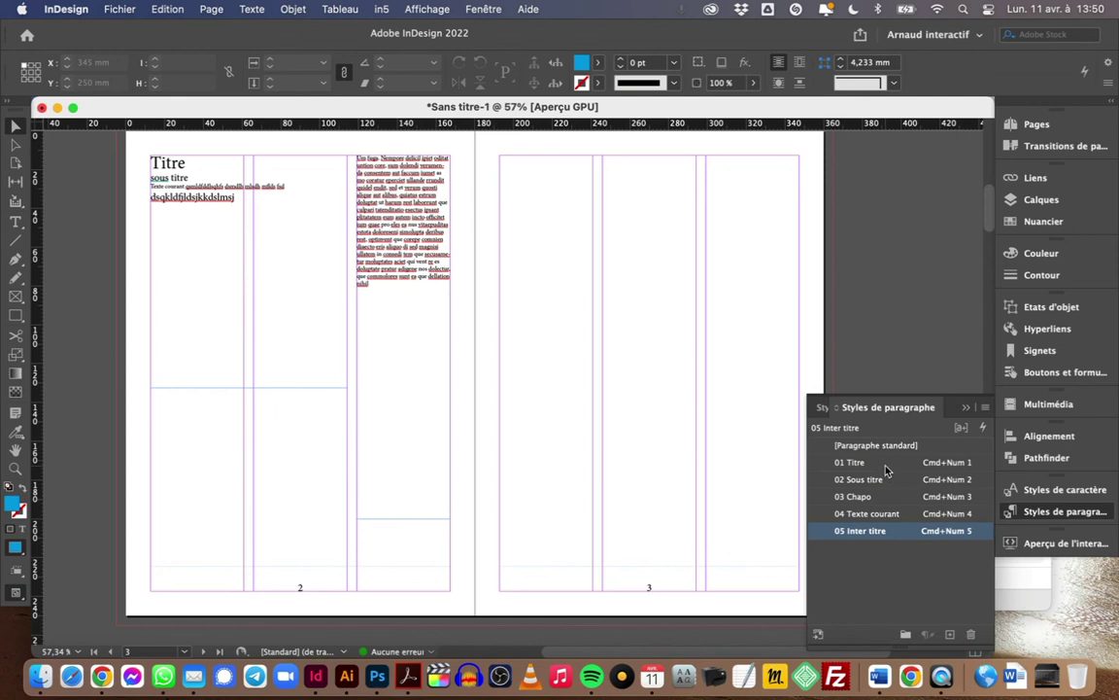
Edit the basic character formats of the 01 Titre paragraph style, setting the size to 33 pt and the font family to Montserrat.
{"action": "double_click", "coordinate": [885, 466]}
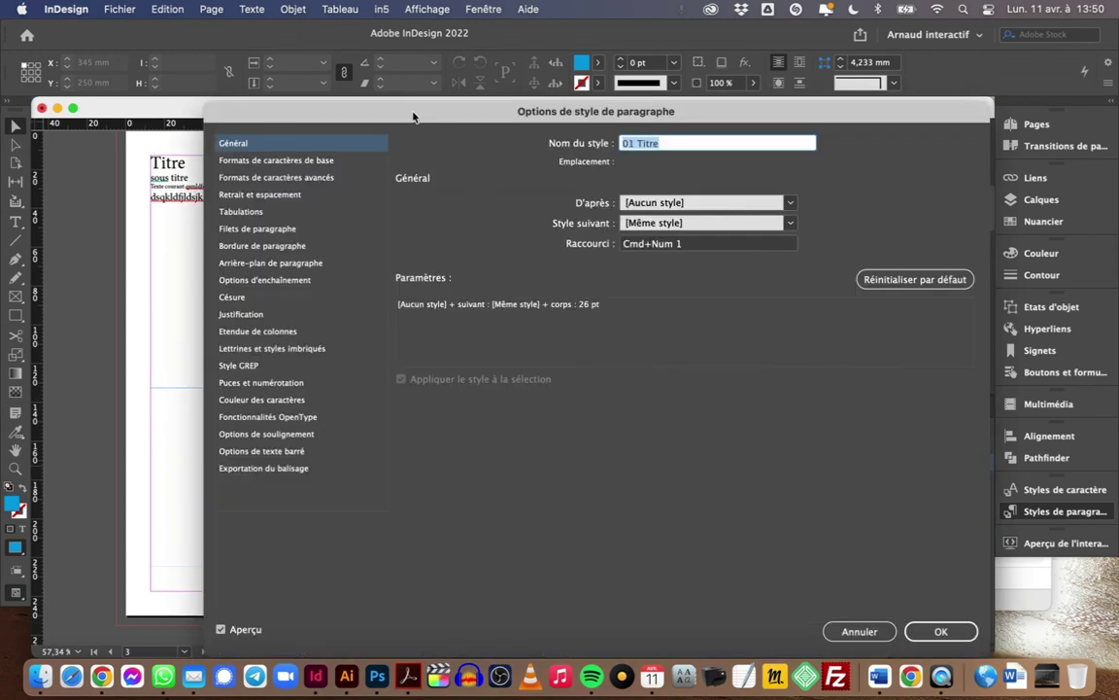
{"action": "left_click_drag", "start_coordinate": [388, 114], "coordinate": [564, 113]}
{"action": "left_click", "coordinate": [439, 162]}
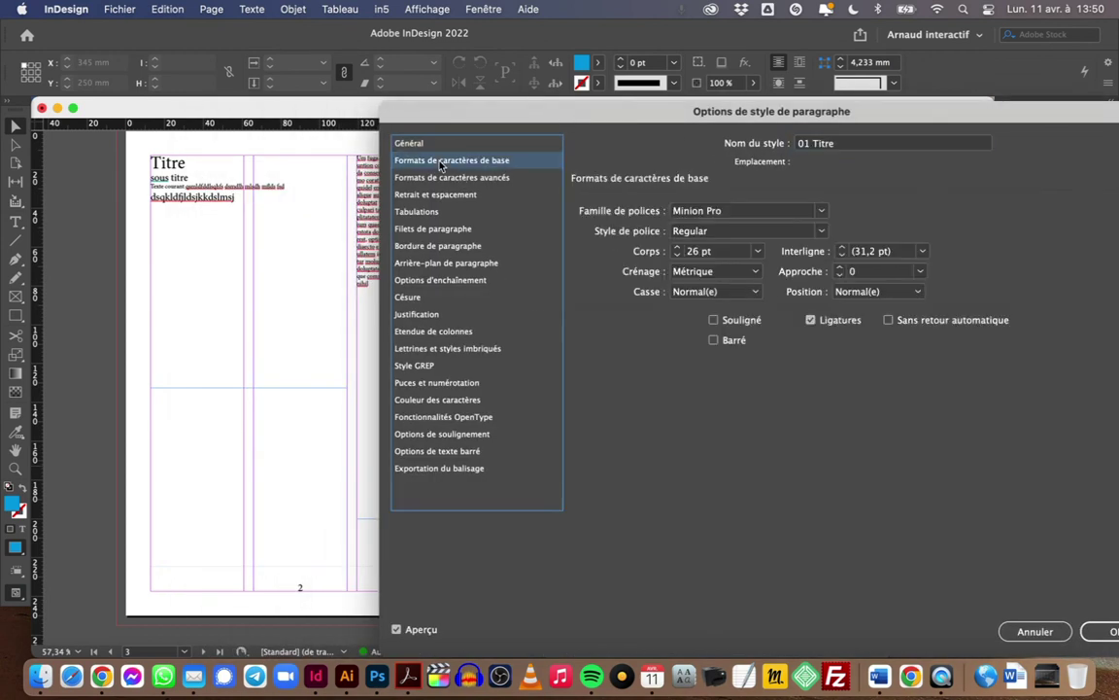
{"action": "left_click", "coordinate": [679, 247]}
{"action": "left_click", "coordinate": [678, 248]}
{"action": "left_click", "coordinate": [678, 248]}
{"action": "left_click", "coordinate": [679, 248]}
{"action": "left_click", "coordinate": [678, 248]}
{"action": "left_click", "coordinate": [678, 248]}
{"action": "left_click", "coordinate": [679, 248]}
{"action": "left_click", "coordinate": [739, 208]}
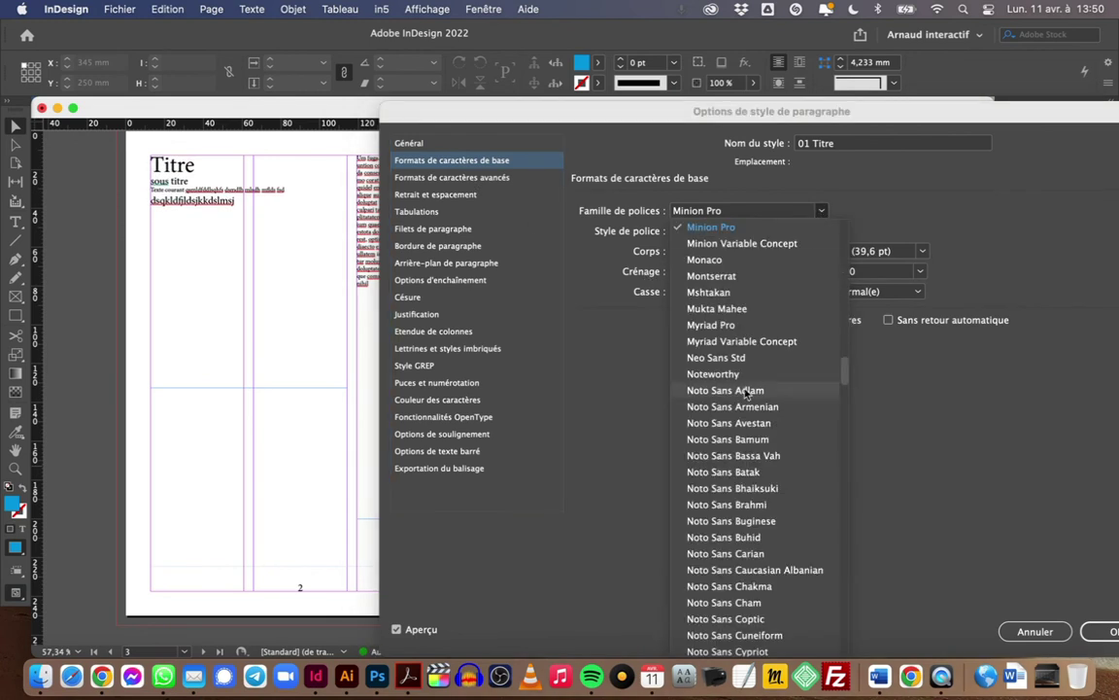
{"action": "left_click", "coordinate": [739, 276]}
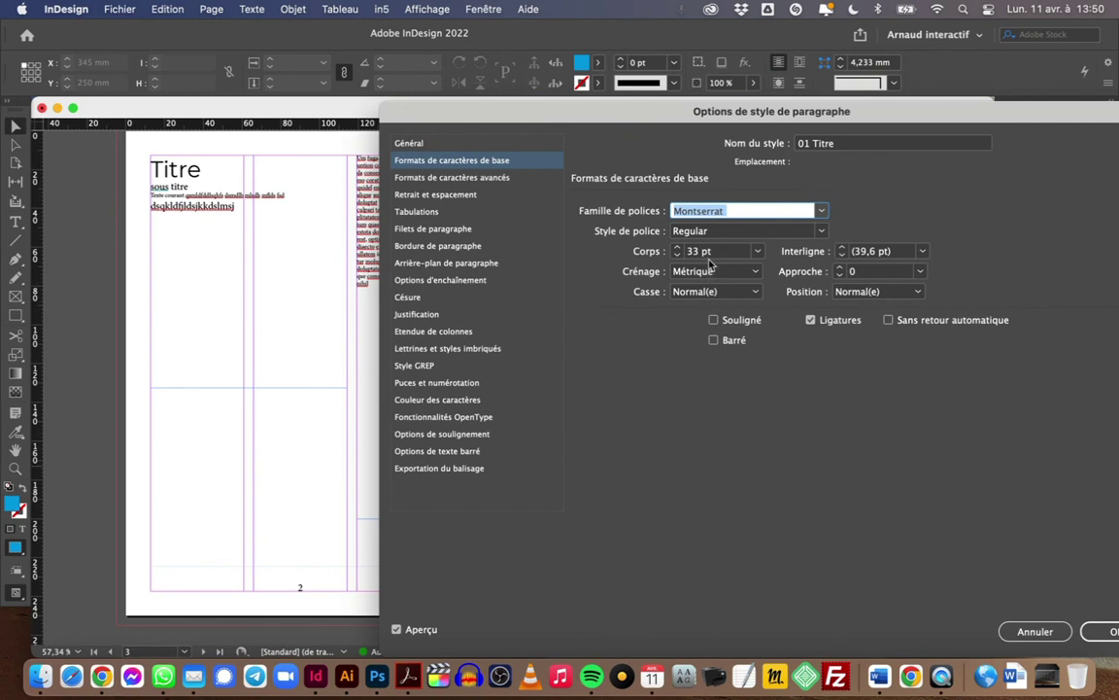
Set the 01 Titre style's font size to 70 pt and confirm the style options.
{"action": "left_click", "coordinate": [642, 251]}
{"action": "type", "text": "60"}
{"action": "key", "text": "shift+Up"}
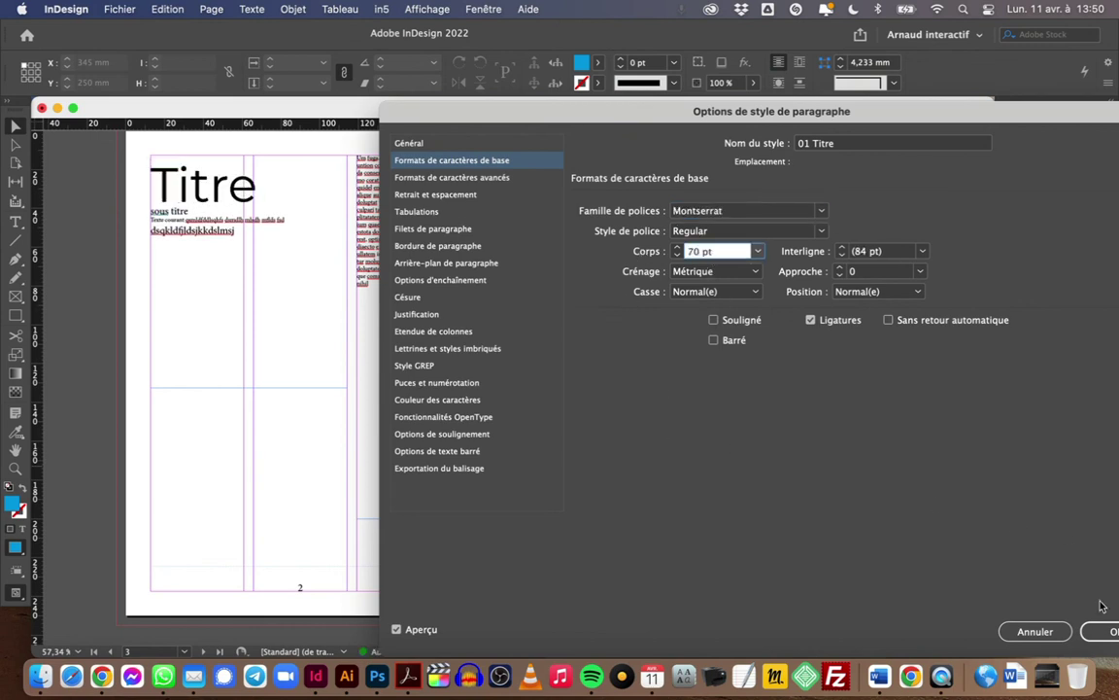
{"action": "key", "text": "Return"}
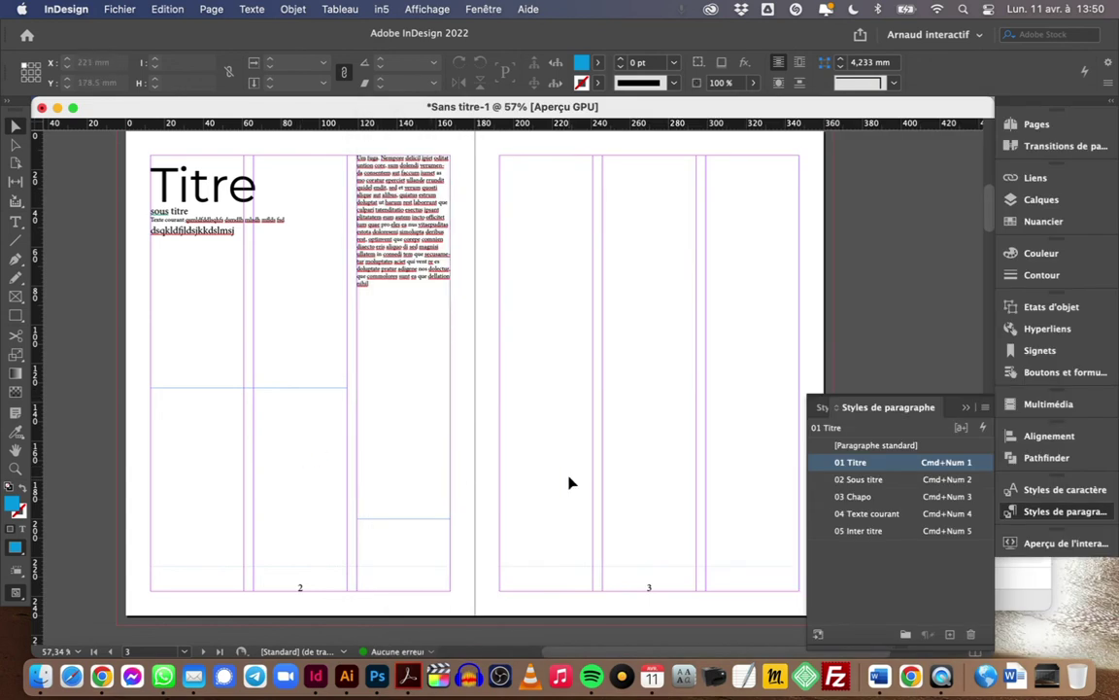
{"action": "left_click_drag", "start_coordinate": [555, 420], "coordinate": [541, 413]}
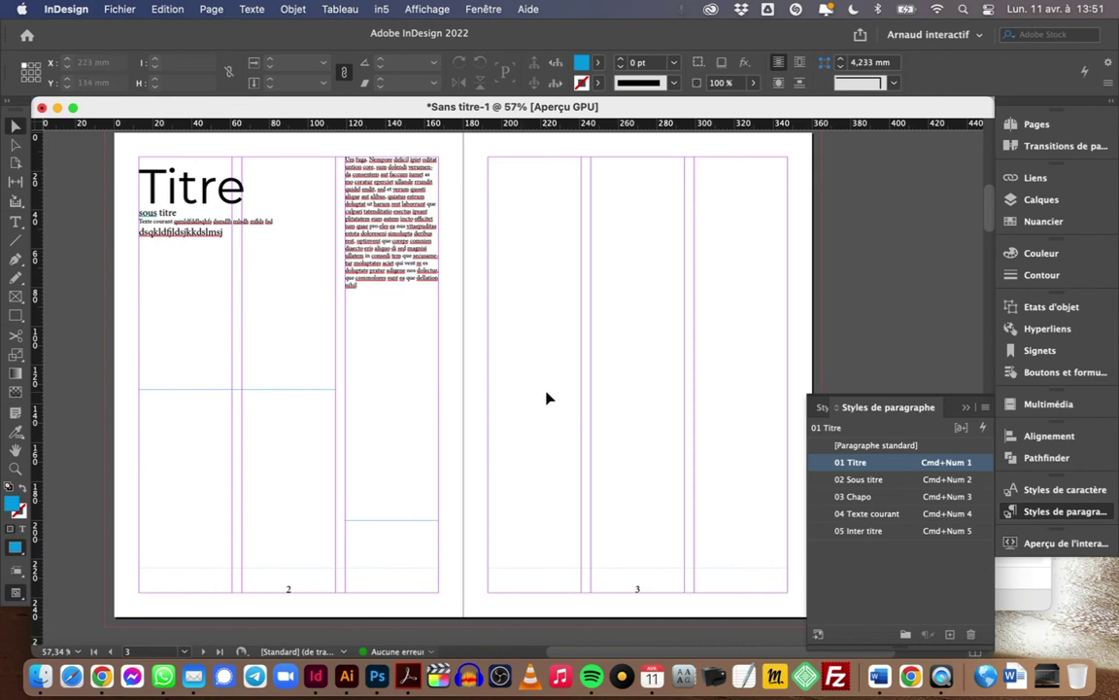
{"action": "left_click_drag", "start_coordinate": [474, 267], "coordinate": [457, 271]}
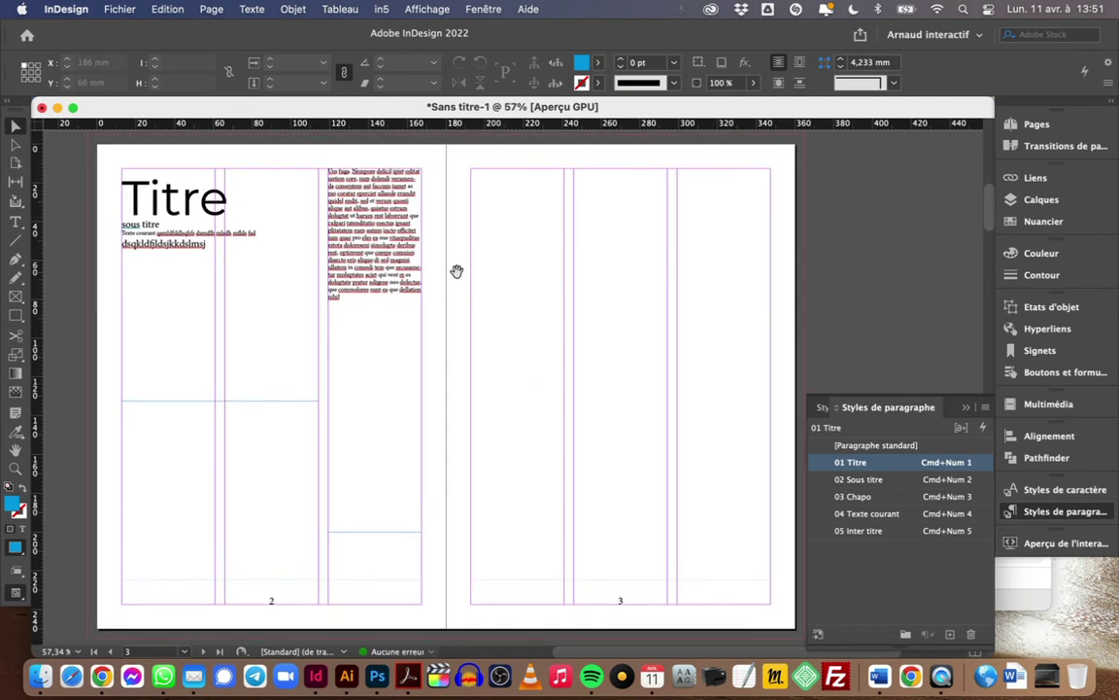
{"action": "left_click_drag", "start_coordinate": [464, 353], "coordinate": [464, 348]}
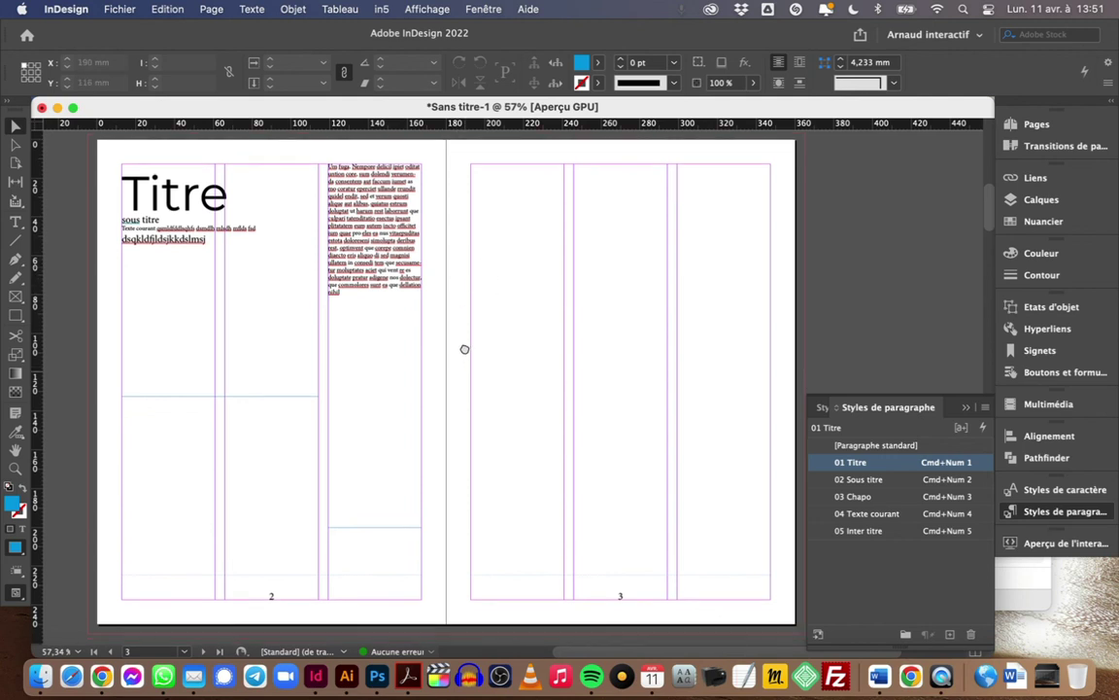
{"action": "left_click_drag", "start_coordinate": [447, 247], "coordinate": [444, 308]}
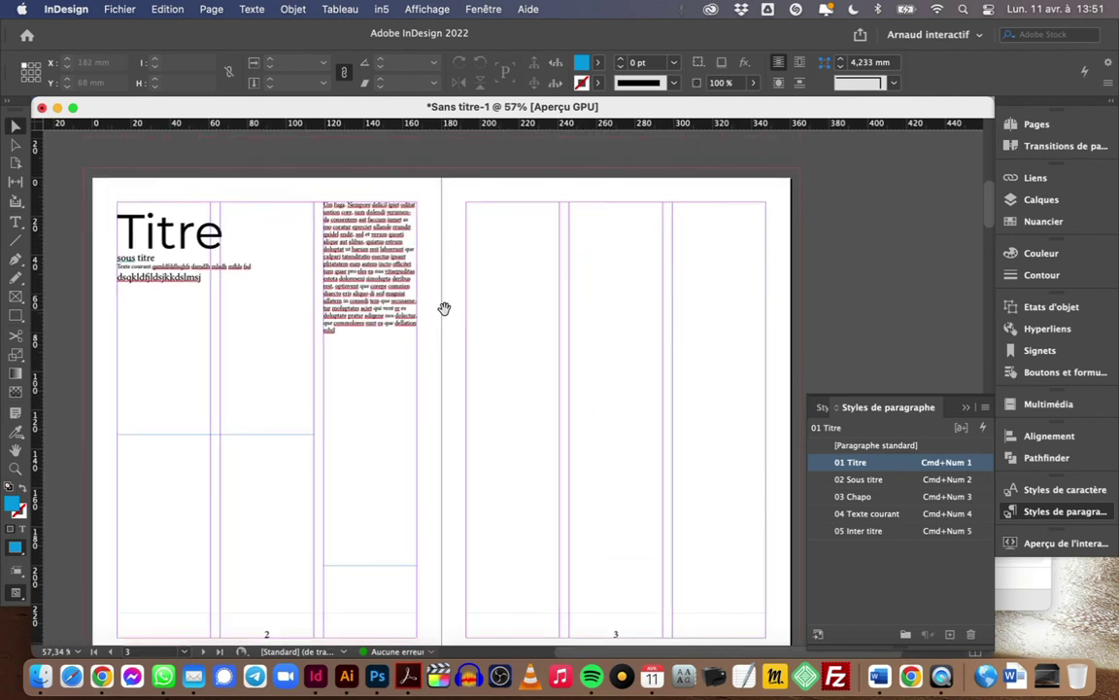
{"action": "left_click_drag", "start_coordinate": [450, 252], "coordinate": [481, 311]}
{"action": "scroll", "coordinate": [481, 311], "scroll_direction": "up", "scroll_amount": 5}
{"action": "scroll", "coordinate": [482, 442], "scroll_direction": "down", "scroll_amount": 10}
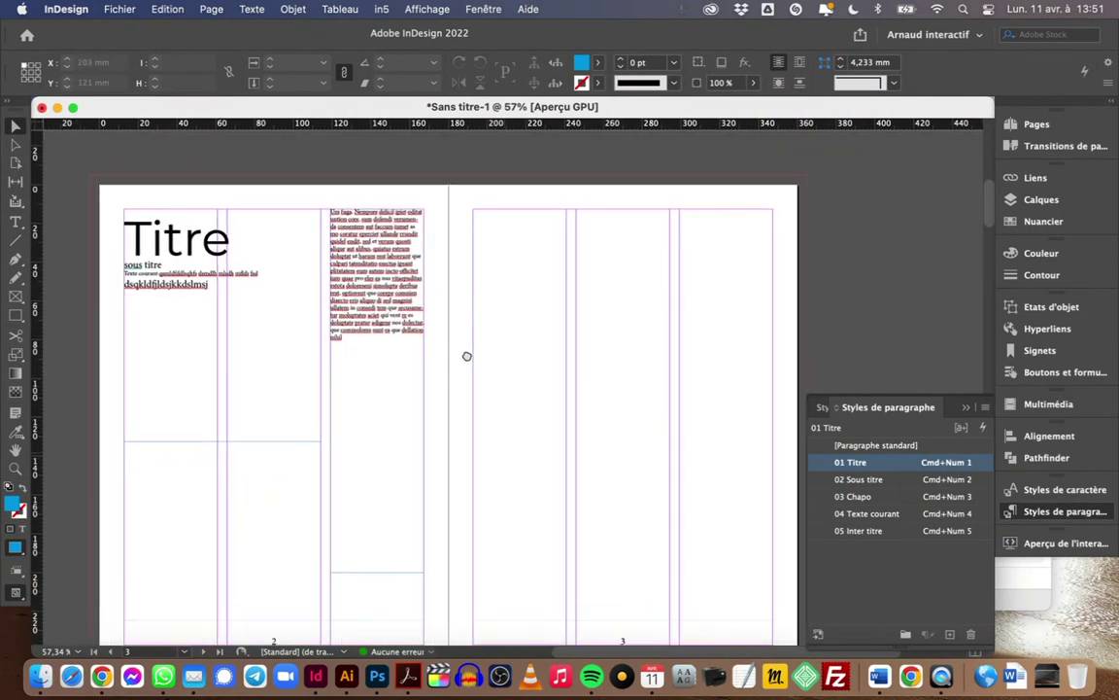
{"action": "scroll", "coordinate": [457, 361], "scroll_direction": "down", "scroll_amount": 3}
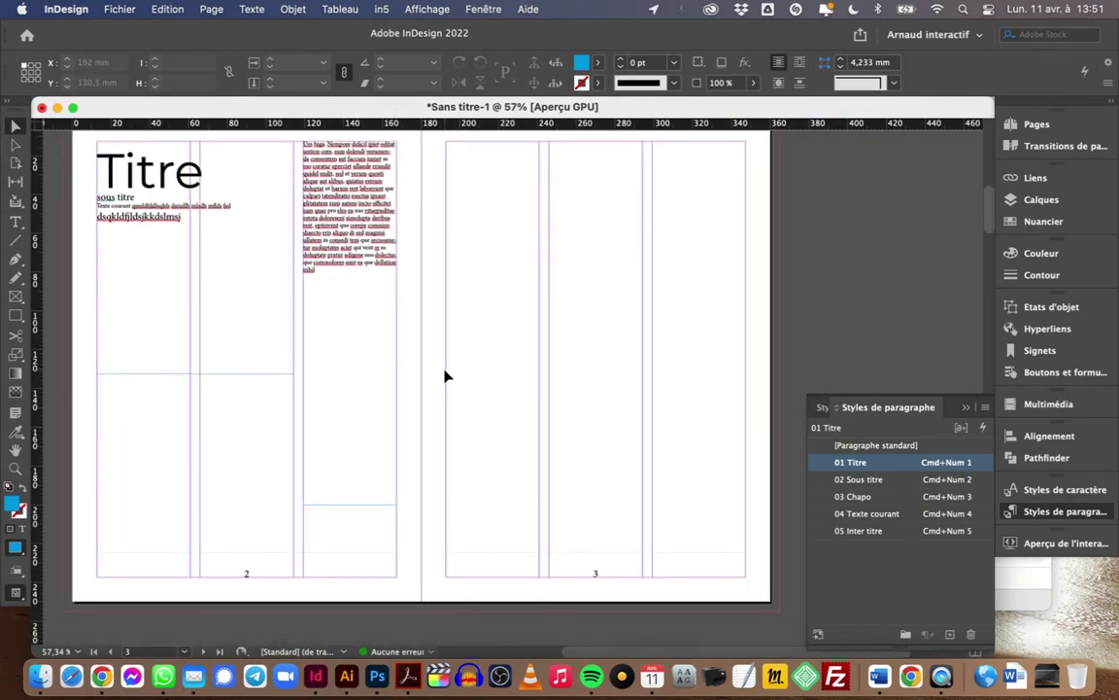